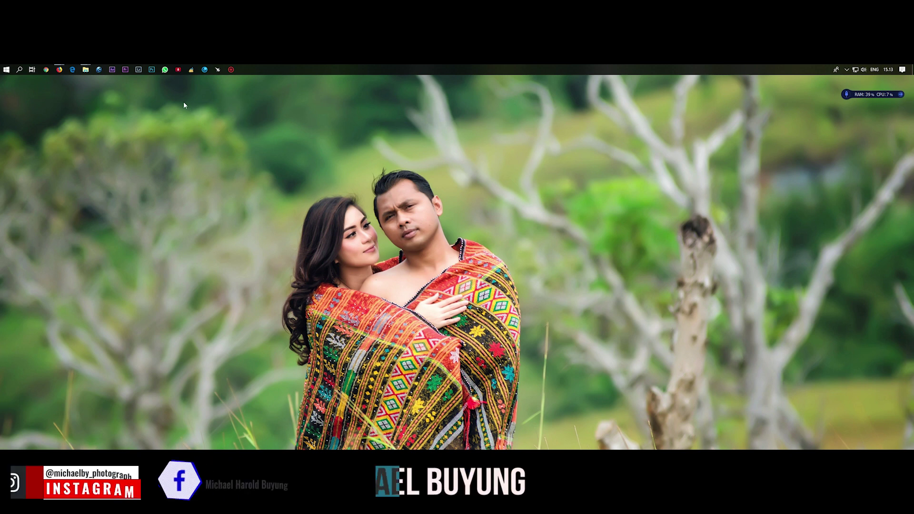
Launch Premiere Pro CC 2019 from the taskbar and wait for its empty main window.
left_click(125, 70)
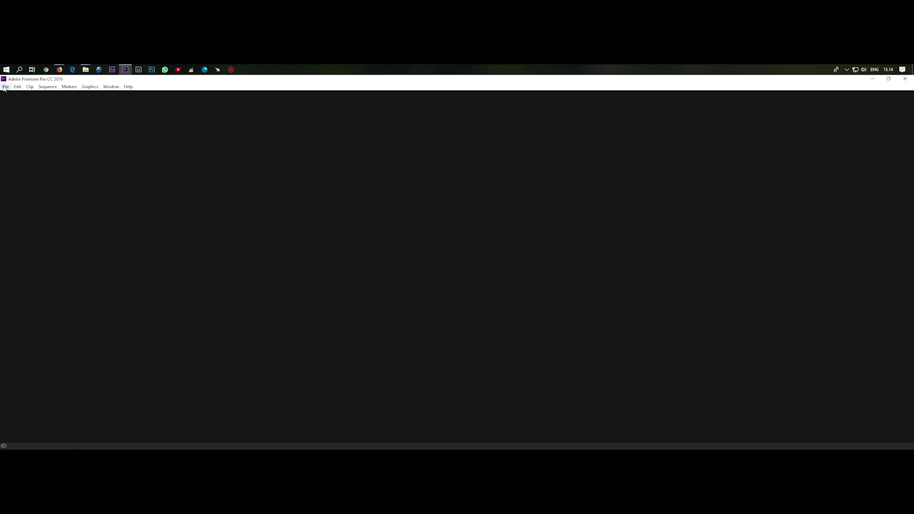
Create a new project named 'tutor' stored in the Ap folder.
left_click(5, 87)
mouse_move(15, 94)
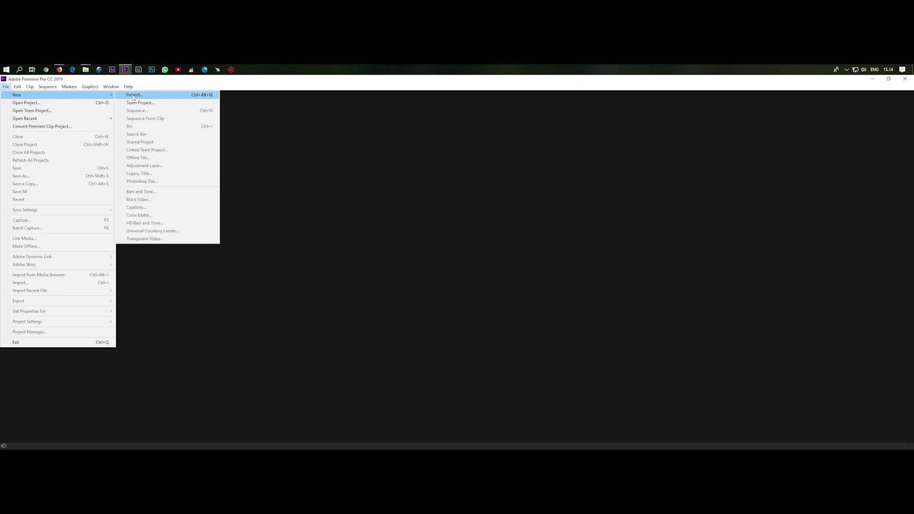
left_click(133, 95)
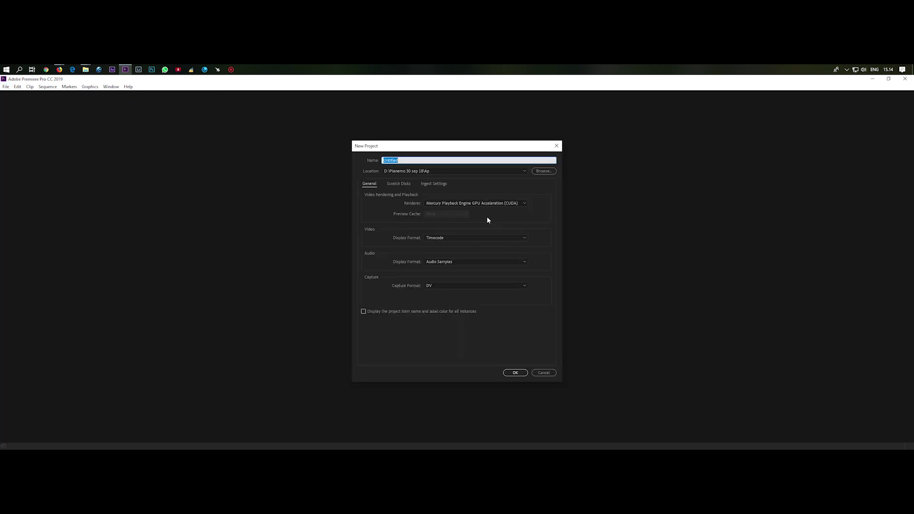
type("t")
left_click(546, 173)
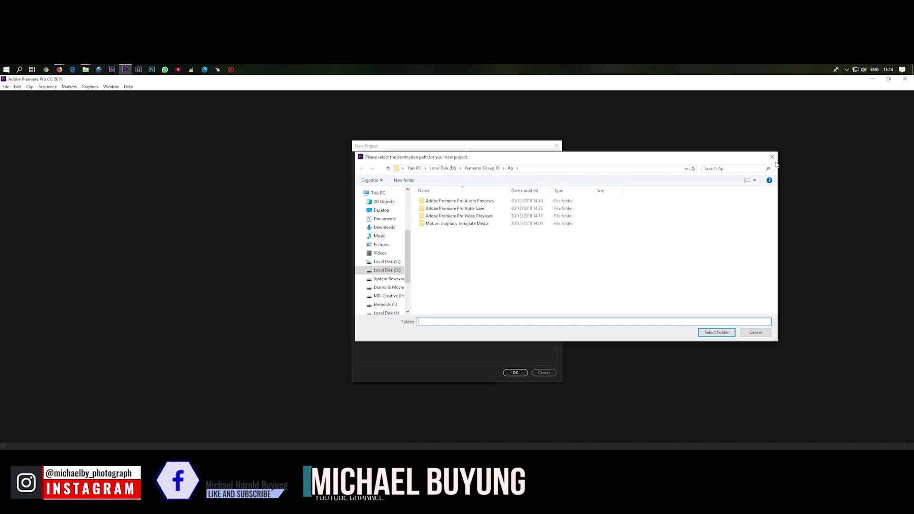
left_click(772, 157)
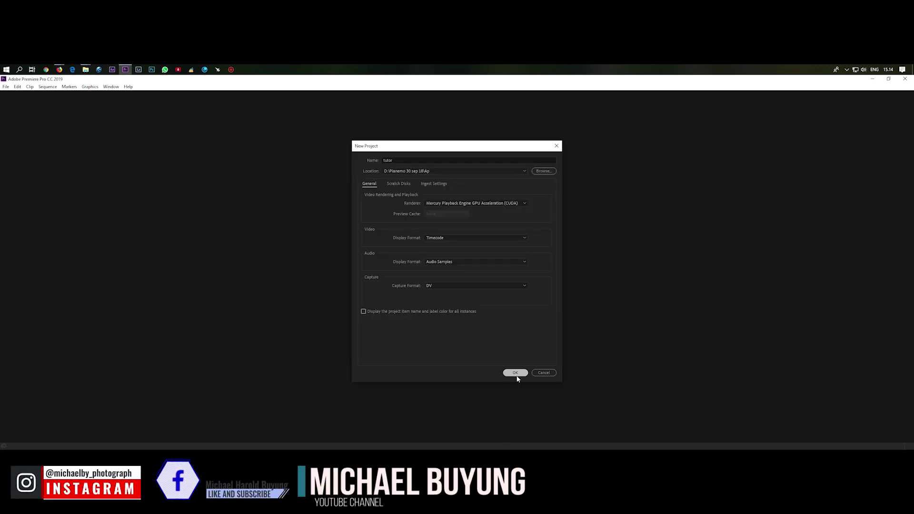
left_click(517, 375)
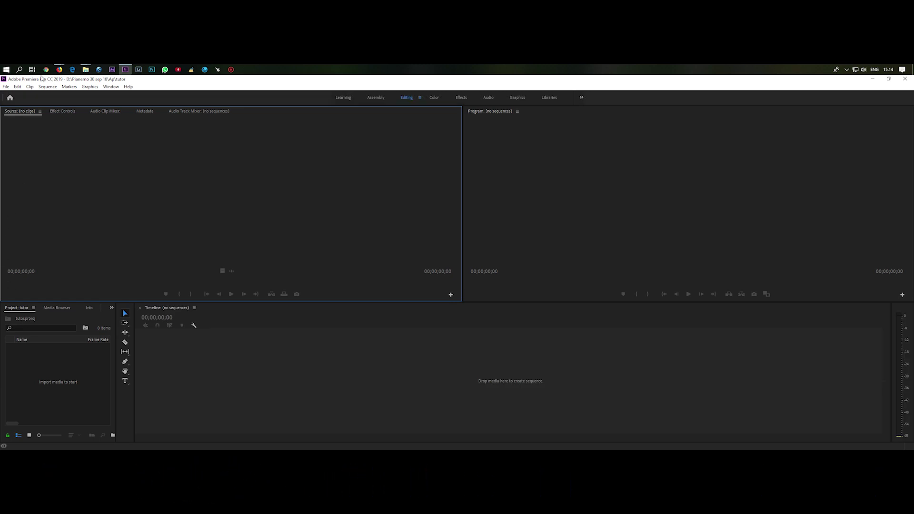
Start an import from the STREAM folder, selecting clip 00042.
left_click(6, 87)
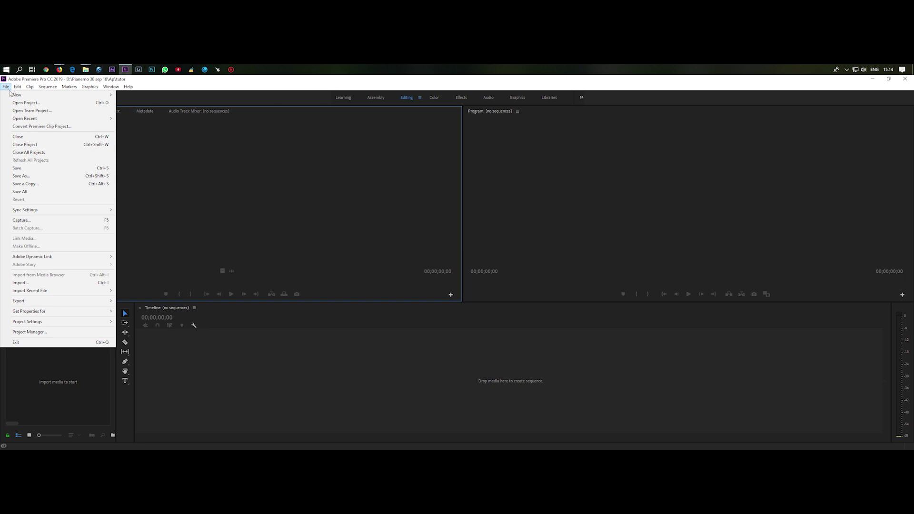
left_click(38, 283)
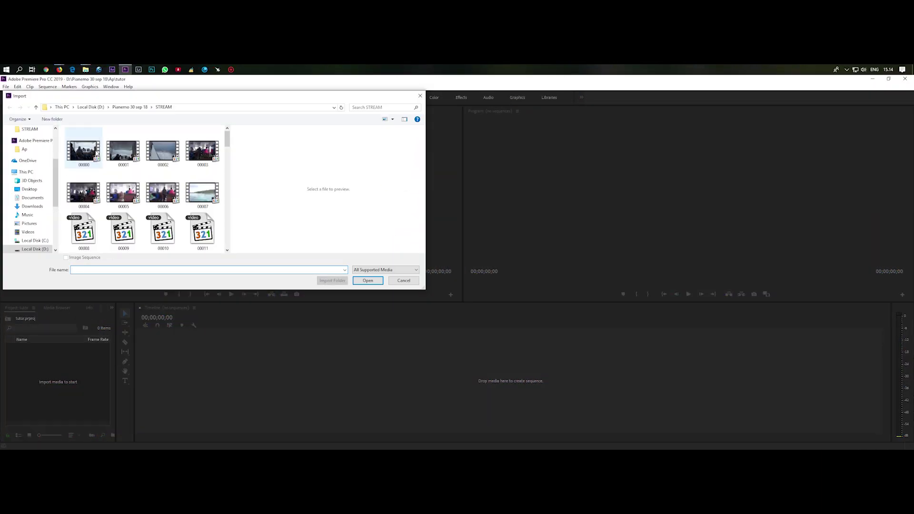
scroll(129, 166, "down", 4)
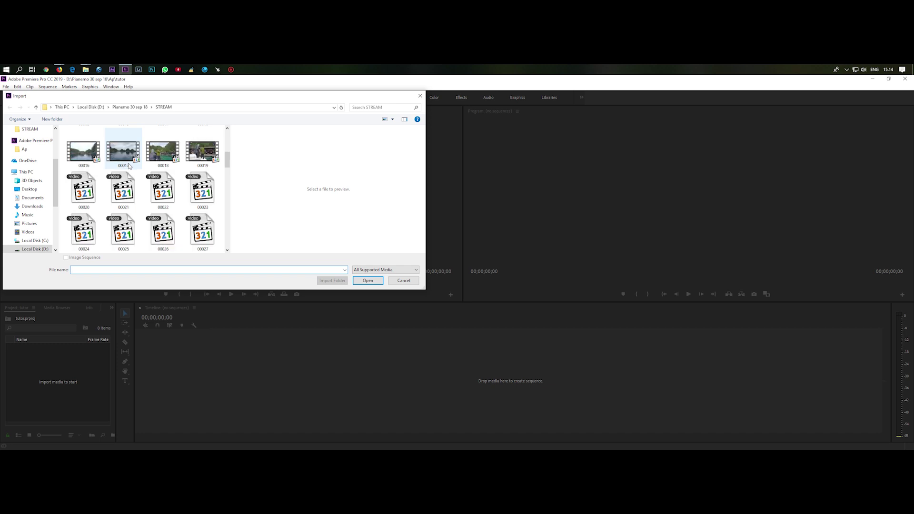
scroll(183, 170, "down", 2)
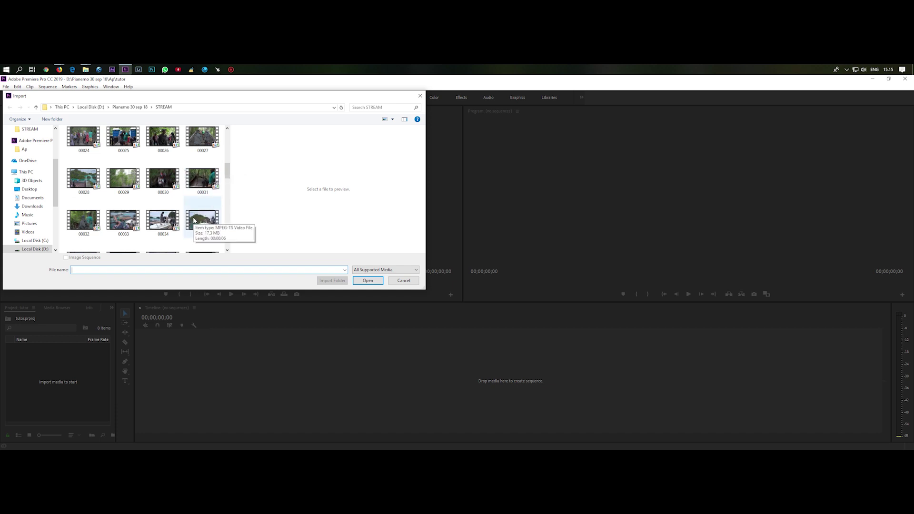
scroll(192, 231, "down", 3)
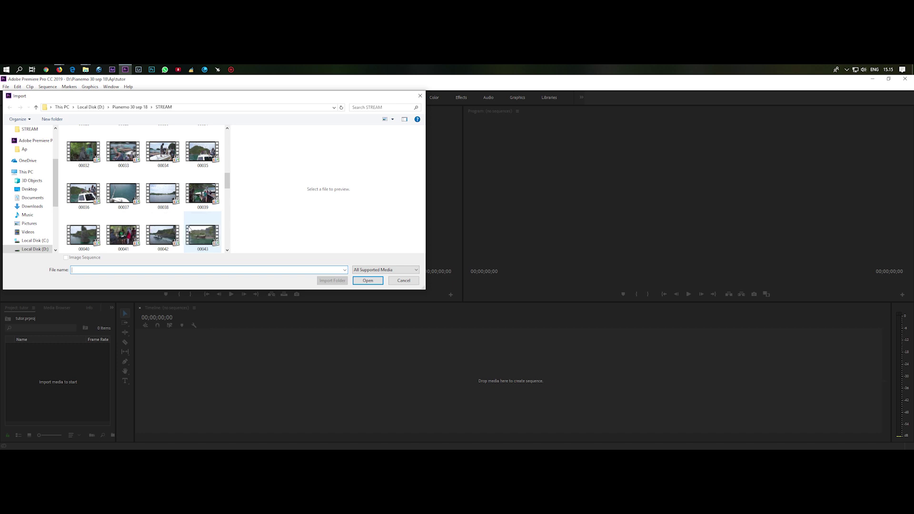
scroll(189, 229, "down", 3)
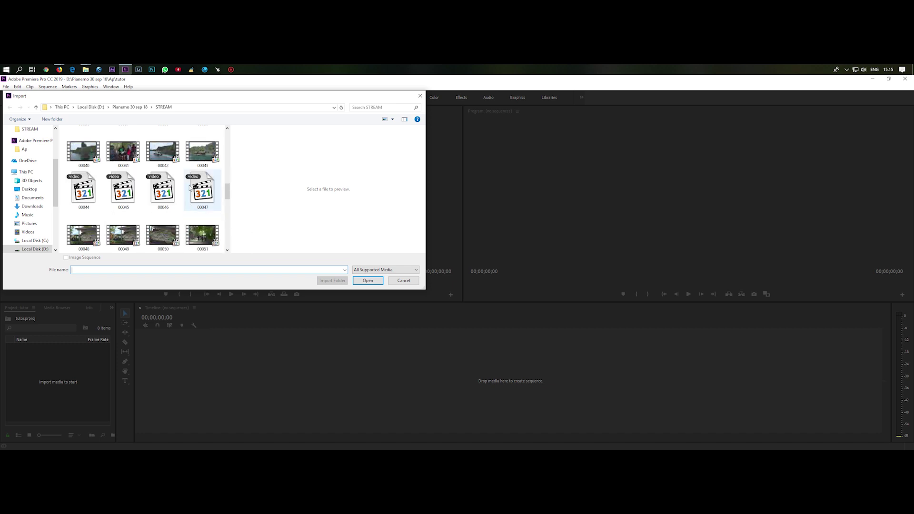
left_click(169, 152)
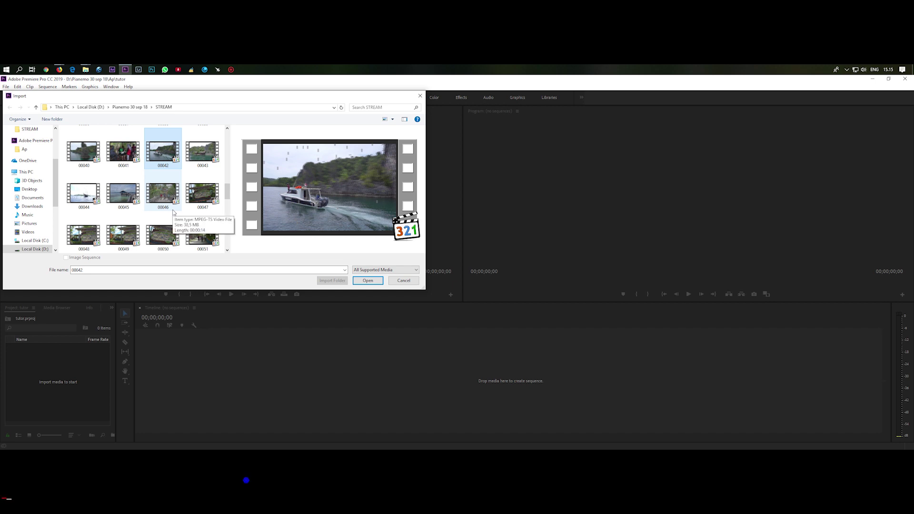
Add clips 00025 and 00017 to the selection and import all three clips.
scroll(174, 213, "up", 5)
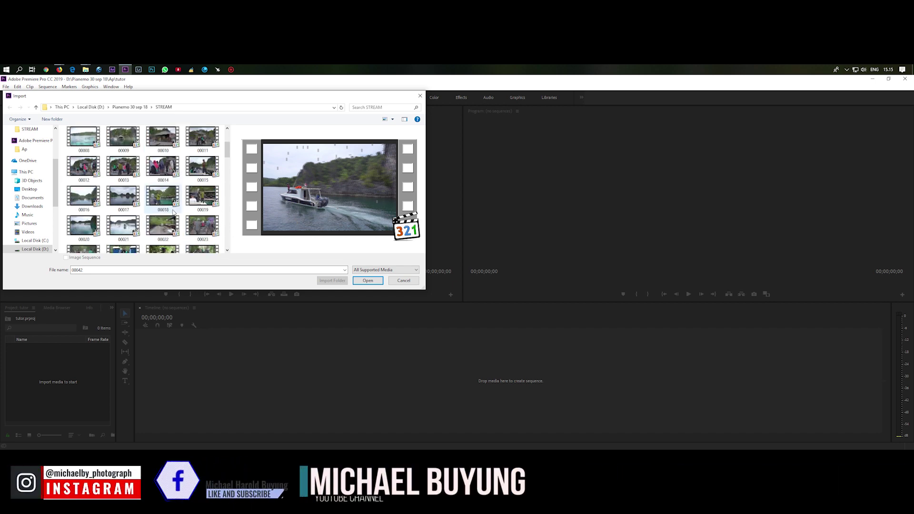
scroll(174, 213, "up", 2)
scroll(173, 215, "down", 3)
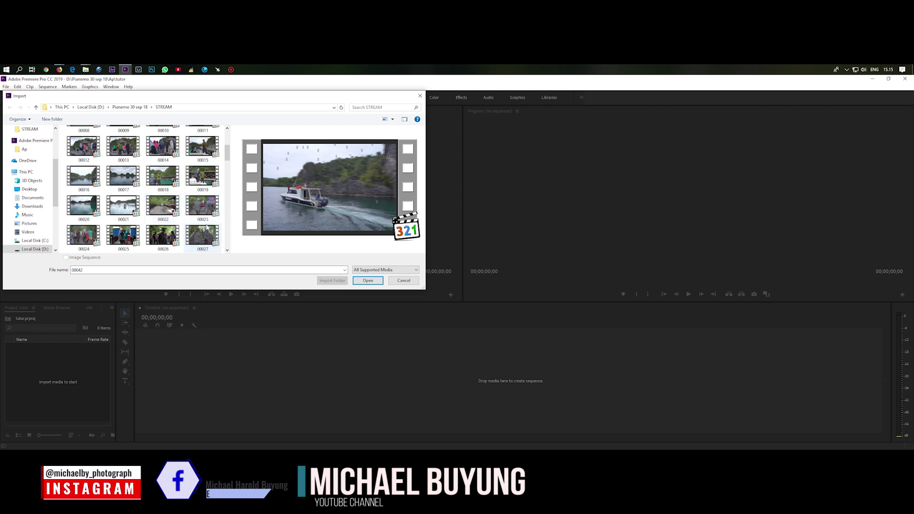
left_click(122, 236, "ctrl")
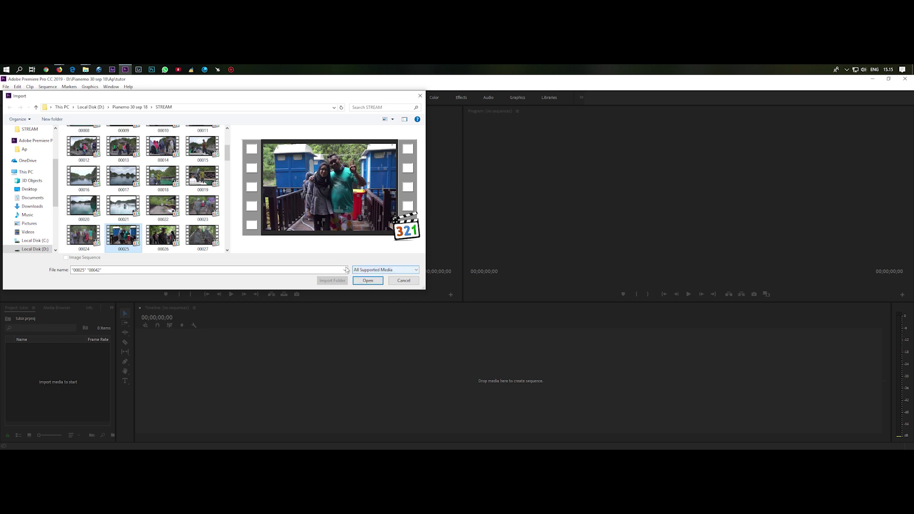
left_click(114, 176, "ctrl")
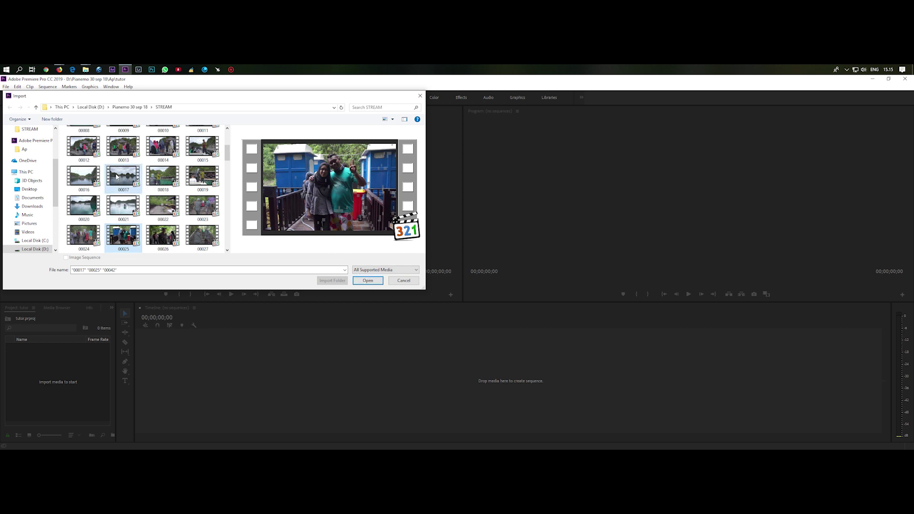
left_click(368, 280)
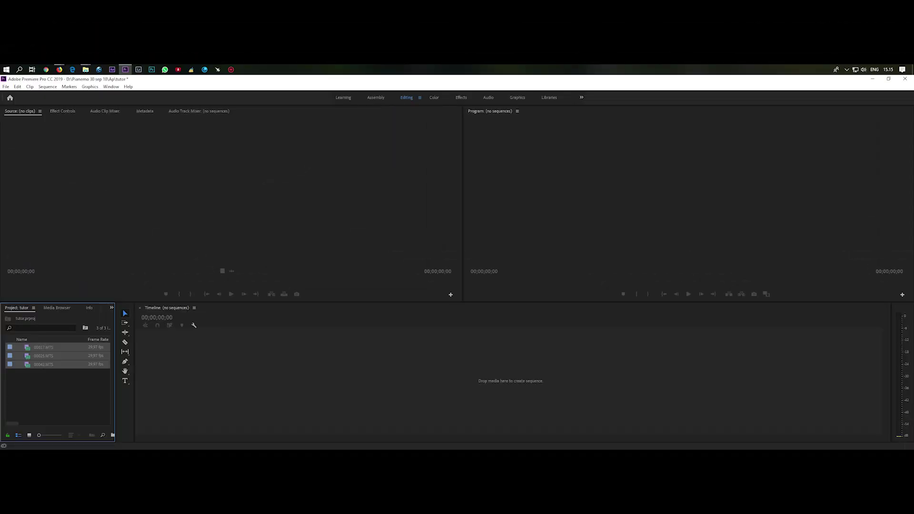
Preview 00017.MTS, mark an Out point giving 00:00:02:17, and build sequence 00017 from it.
left_click(49, 385)
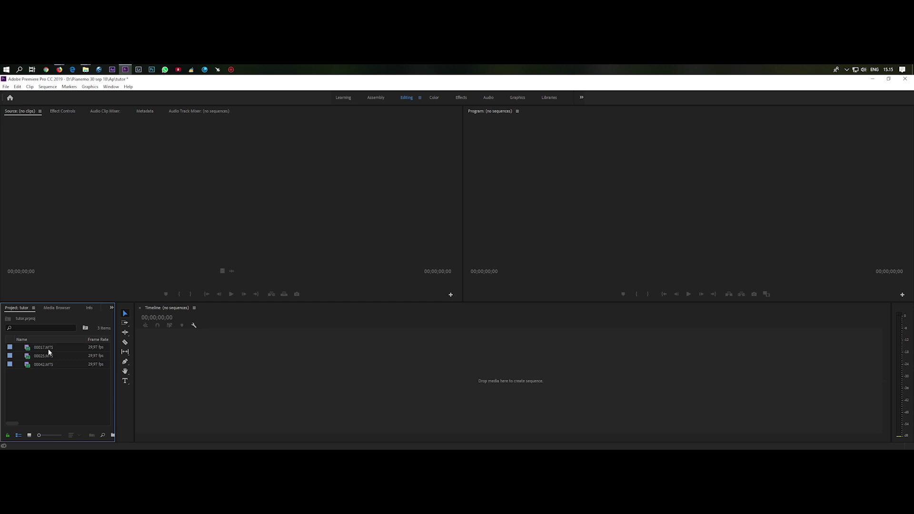
mouse_move(47, 352)
left_click_drag(47, 352, 81, 312)
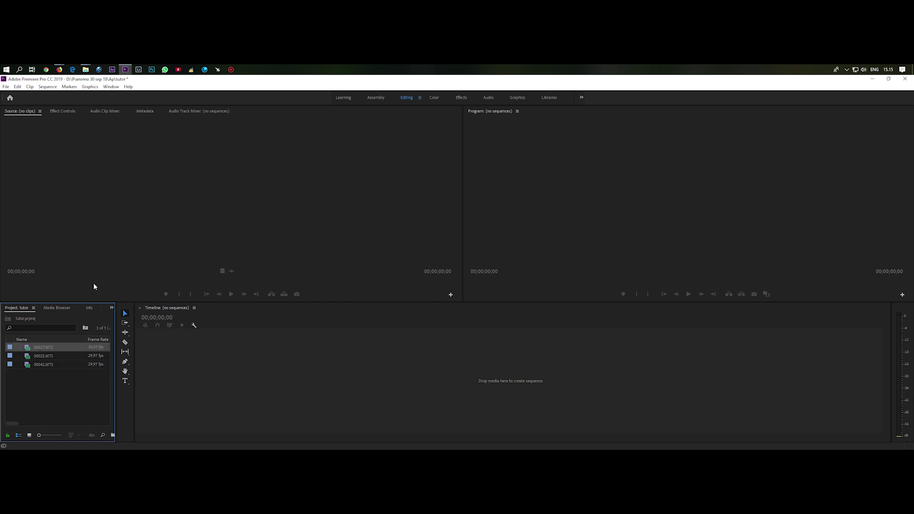
left_click_drag(132, 192, 135, 195)
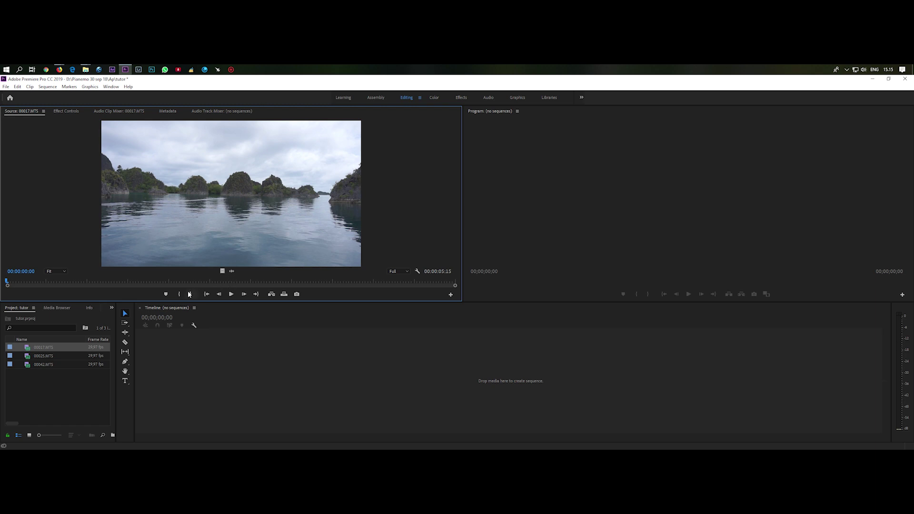
mouse_move(7, 282)
left_mouse_down()
mouse_move(346, 295)
mouse_move(87, 285)
left_mouse_up()
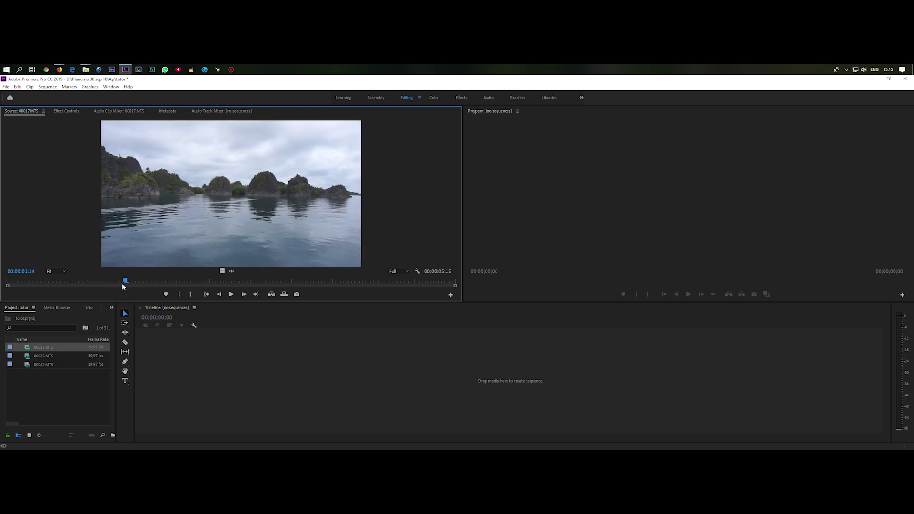
key("space")
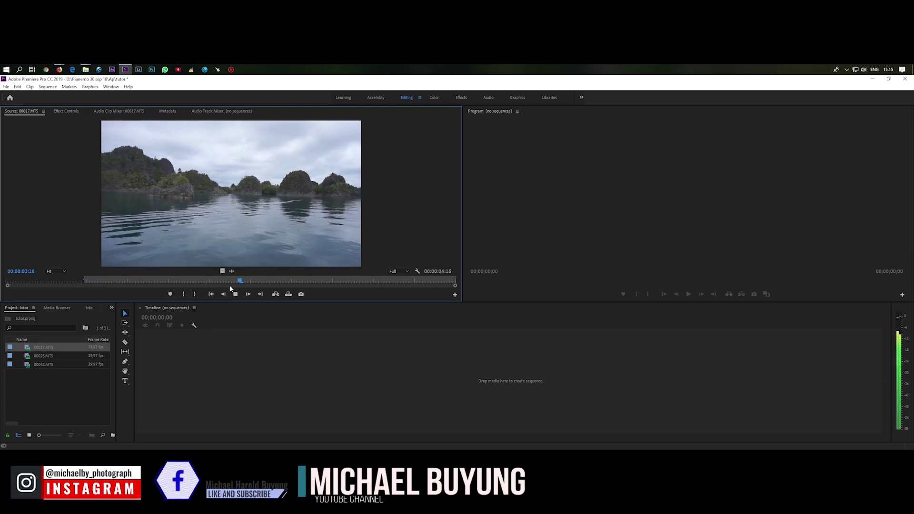
key("space")
left_click(236, 294)
left_click(195, 294)
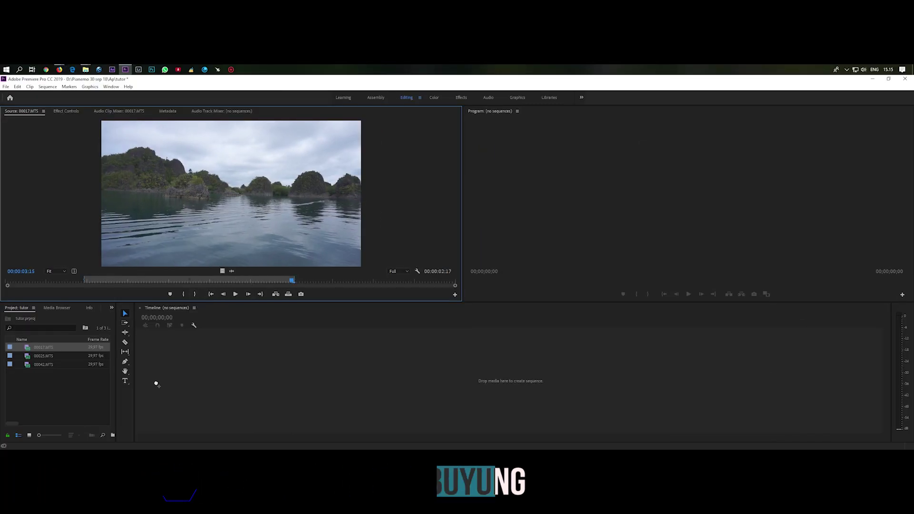
left_click_drag(176, 391, 177, 391)
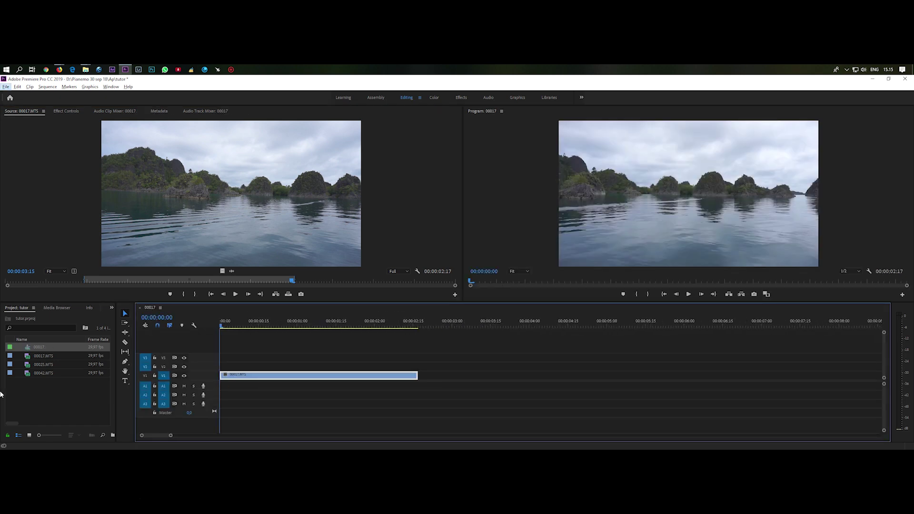
Mark clip 00025.MTS with an In point at 00:00:04:20 and Out point at 00:00:11:02.
left_click(50, 365)
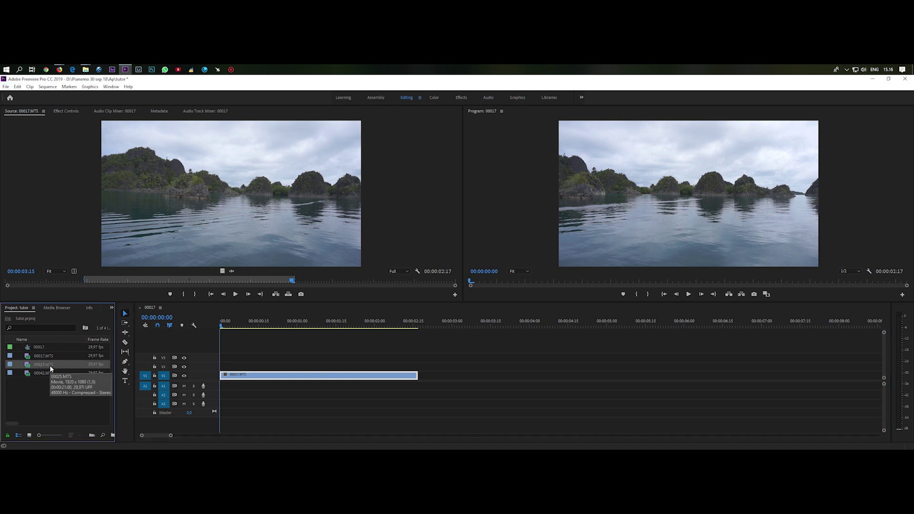
left_click_drag(50, 365, 184, 212)
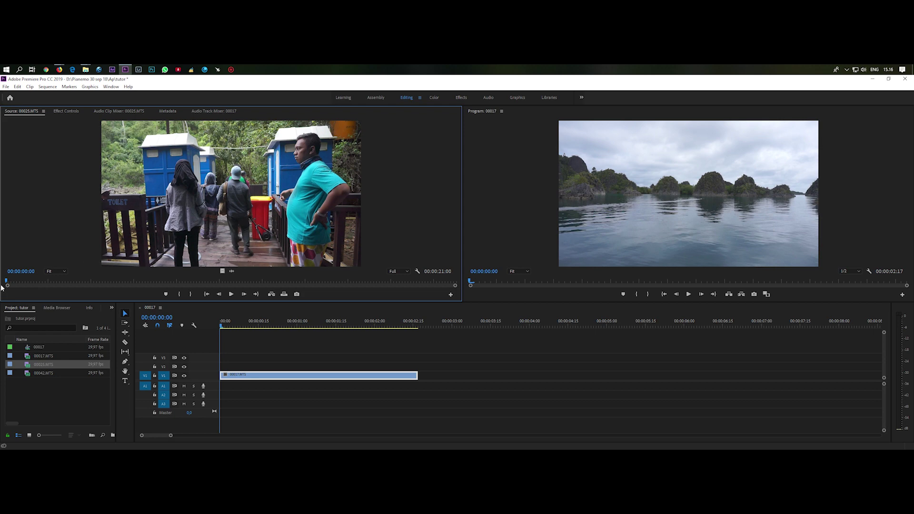
left_click_drag(7, 284, 107, 297)
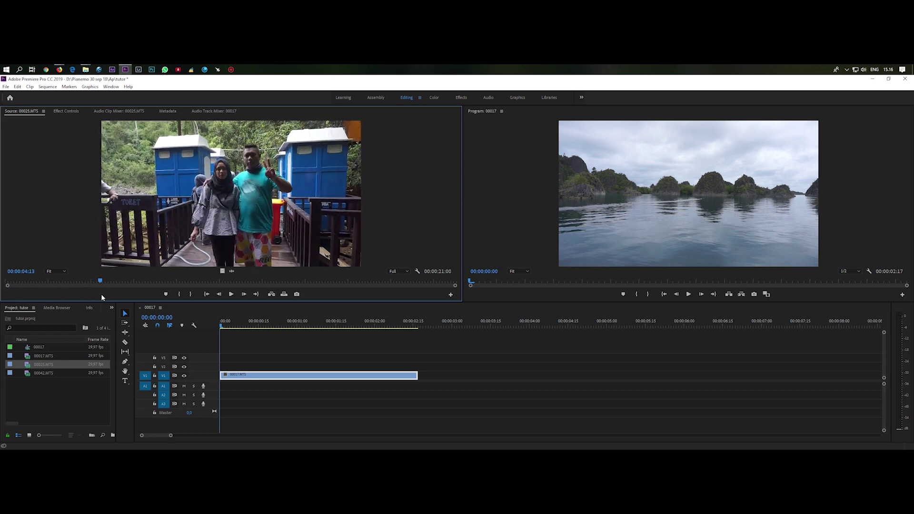
left_click(180, 295)
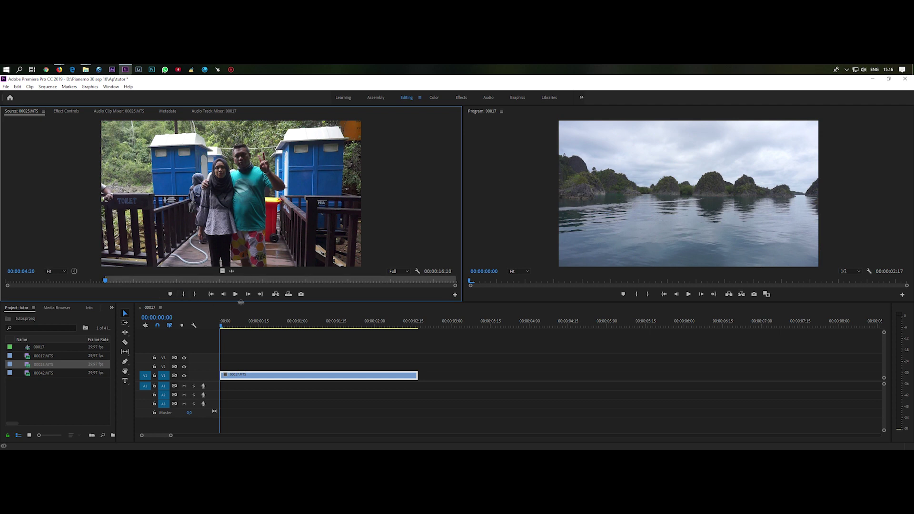
key("space")
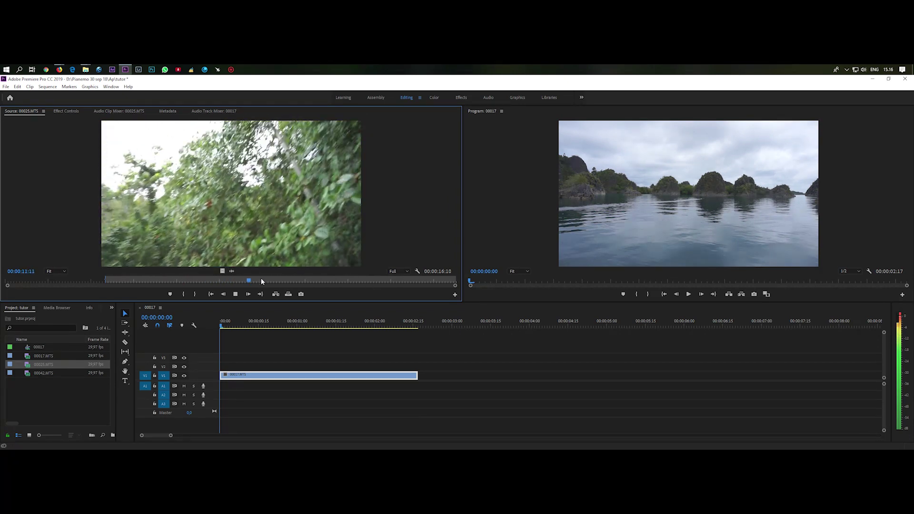
left_click(244, 281)
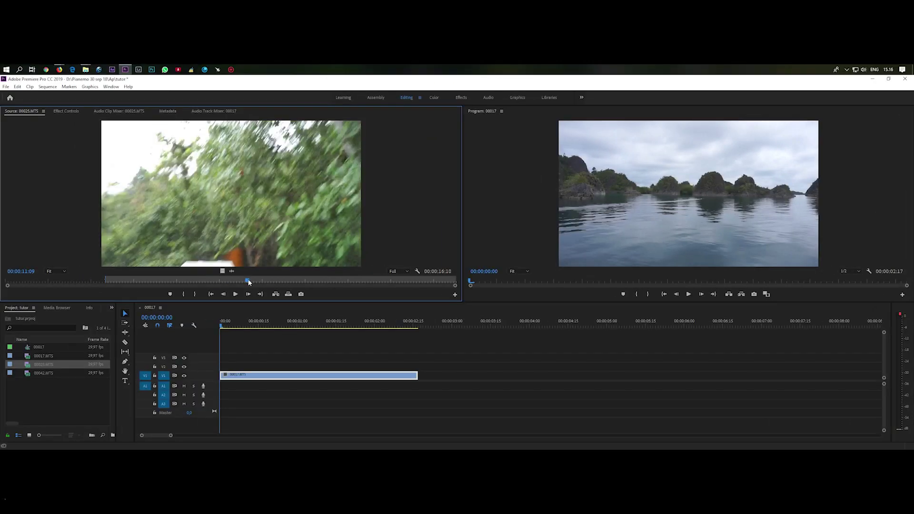
left_click(243, 281)
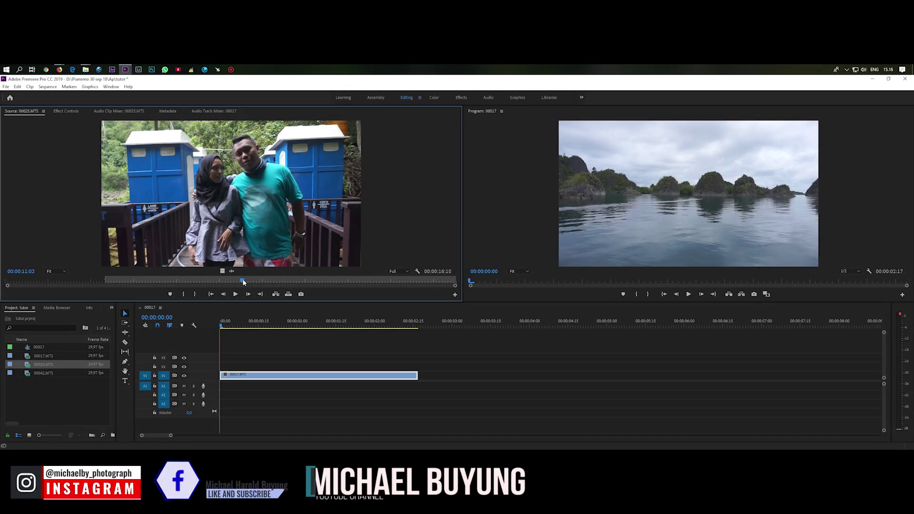
left_click(195, 295)
Place 00025.MTS after 00017 on V1 and trim its end so the sequence runs 00:00:05:09.
mouse_move(223, 271)
left_mouse_down()
mouse_move(440, 370)
mouse_move(430, 377)
left_mouse_up()
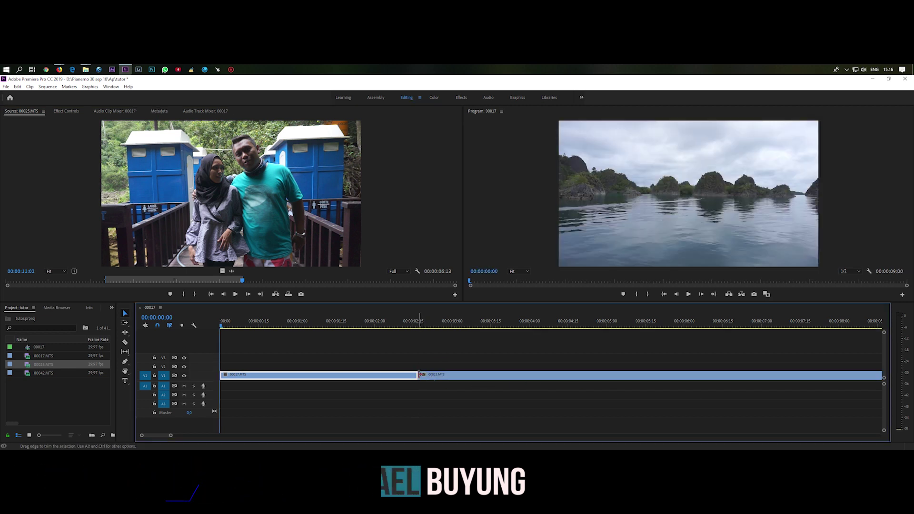
mouse_move(475, 376)
left_mouse_down()
mouse_move(603, 383)
mouse_move(474, 383)
left_mouse_up()
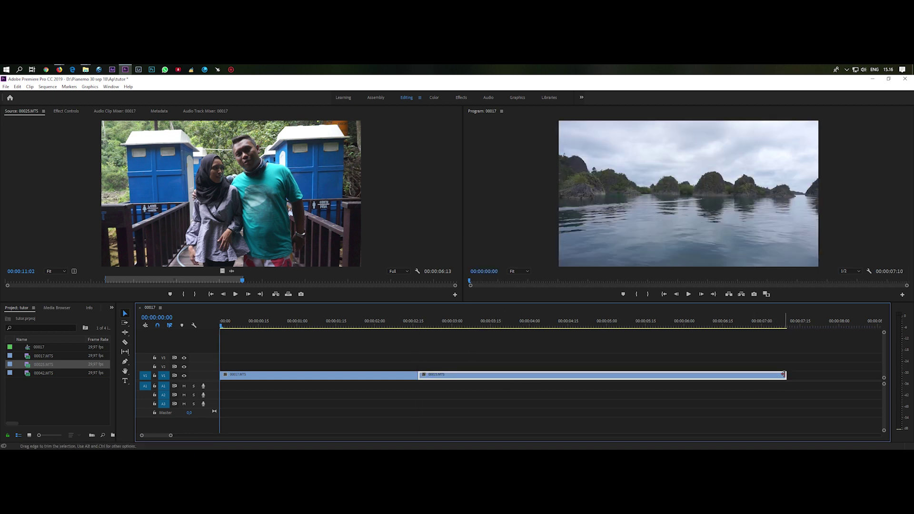
left_click_drag(787, 375, 627, 381)
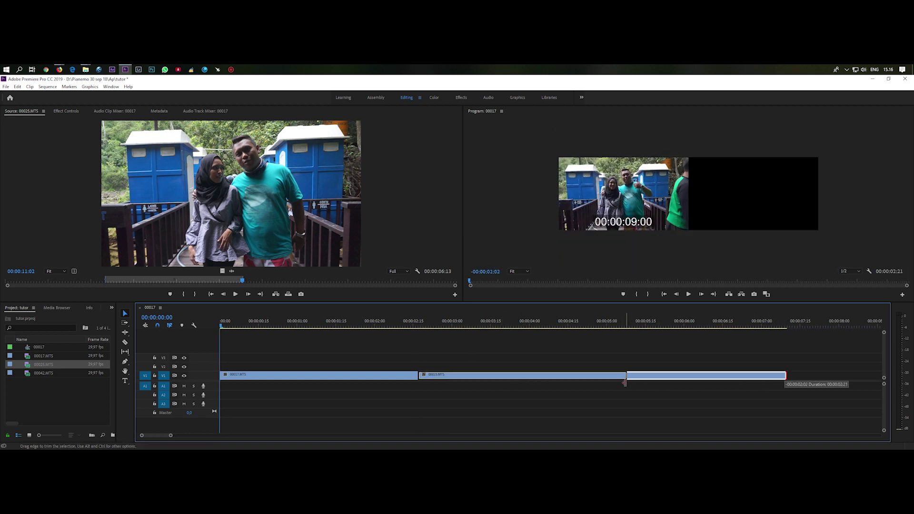
left_click_drag(627, 381, 628, 386)
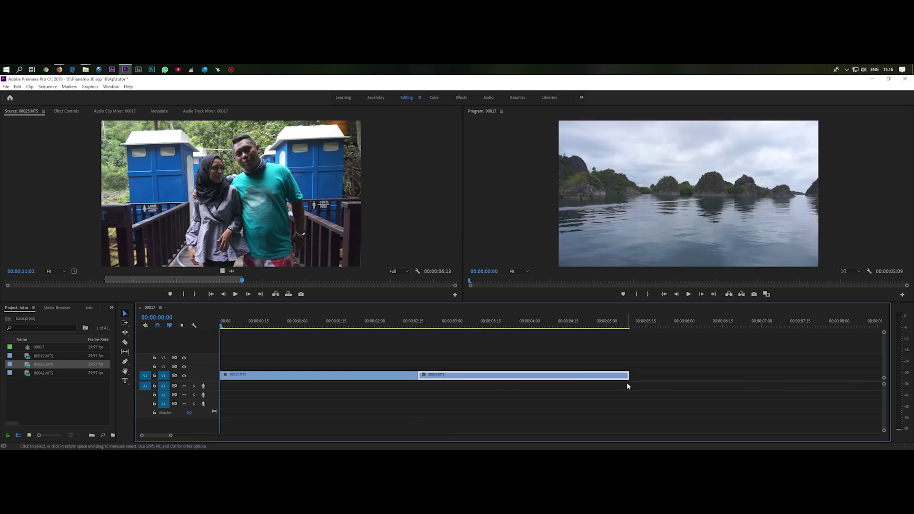
left_click(42, 375)
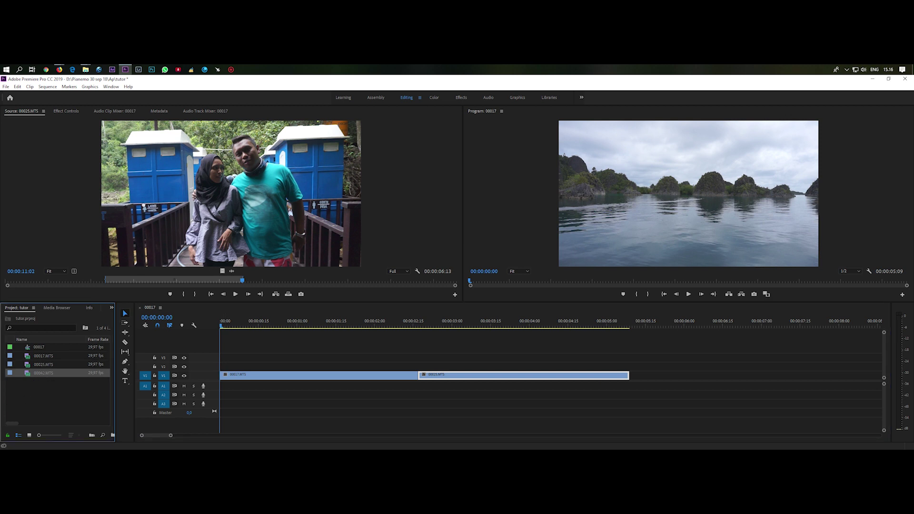
Preview boat clip 00042.MTS, add it after 00025 and trim its end to total 00:00:09:17.
left_click_drag(43, 373, 144, 208)
left_click(229, 294)
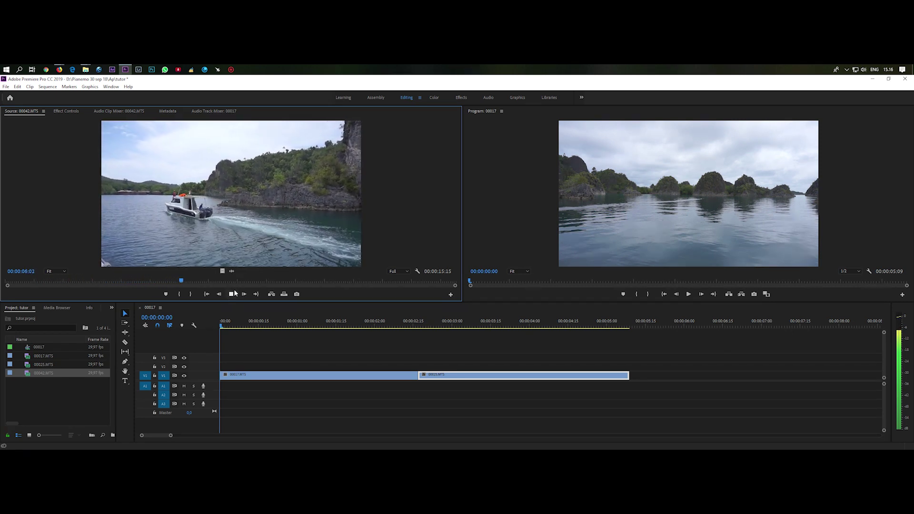
left_click(231, 293)
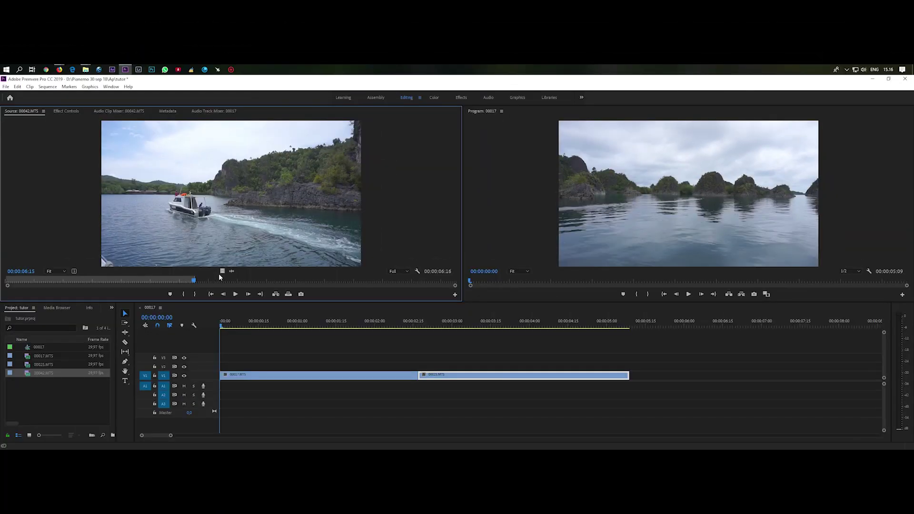
left_click_drag(222, 271, 636, 377)
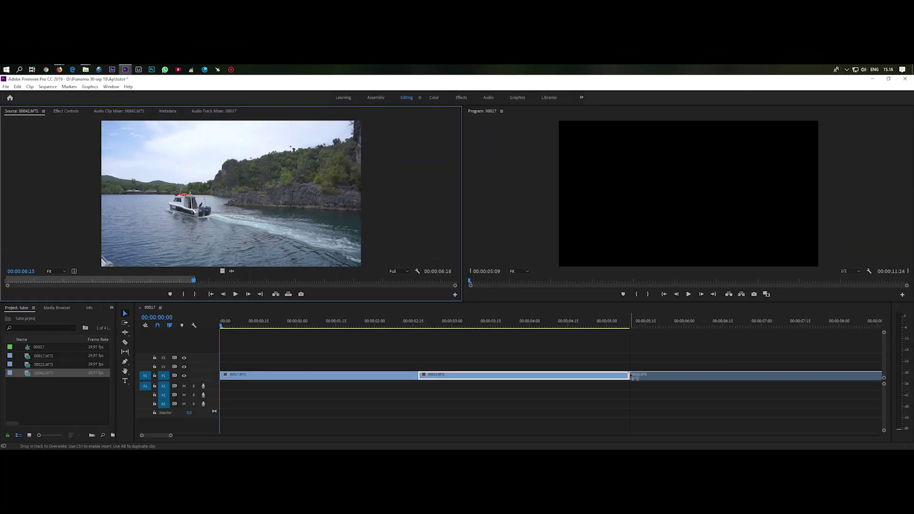
scroll(547, 385, "down", 2)
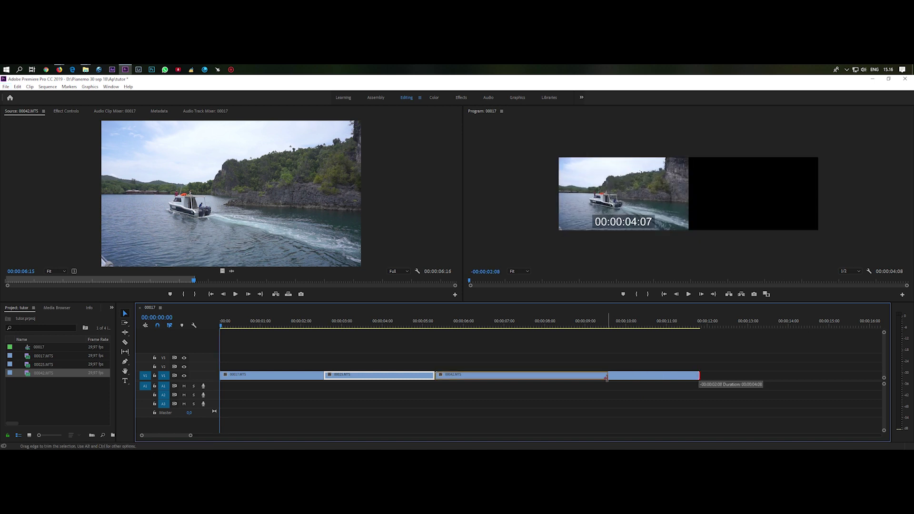
left_click_drag(700, 377, 608, 376)
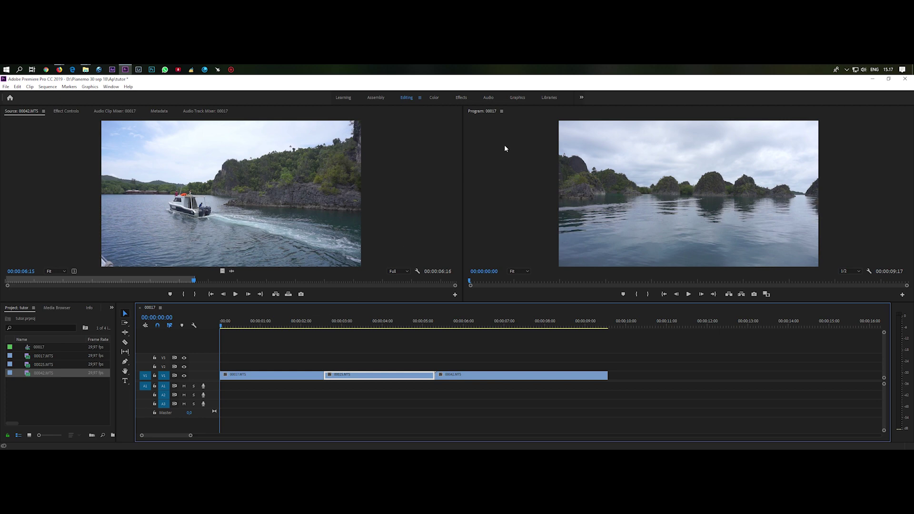
Open the transitions pack's videohive > Presets folder in File Explorer.
left_click(86, 71)
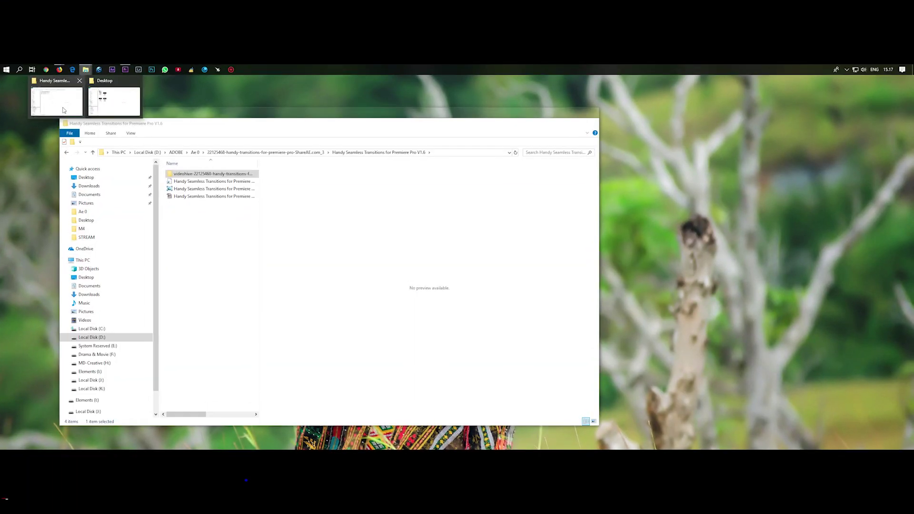
left_click(56, 101)
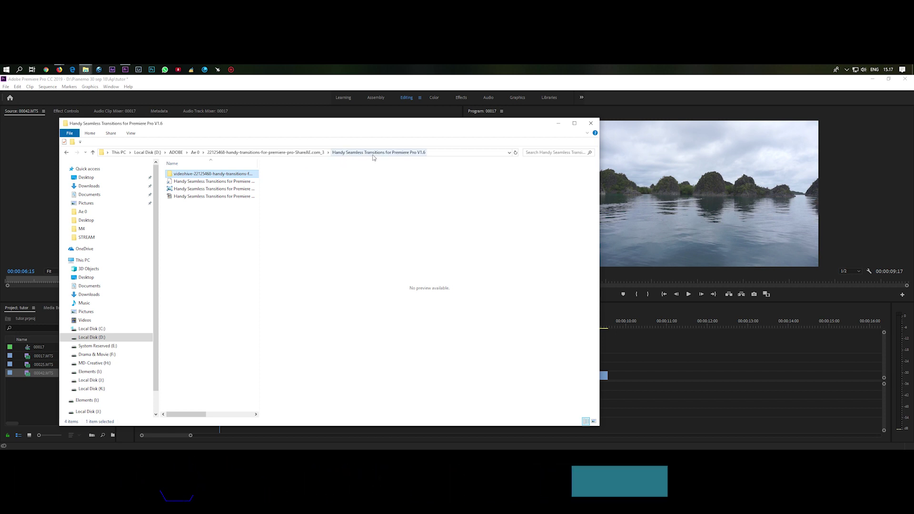
double_click(205, 176)
double_click(193, 174)
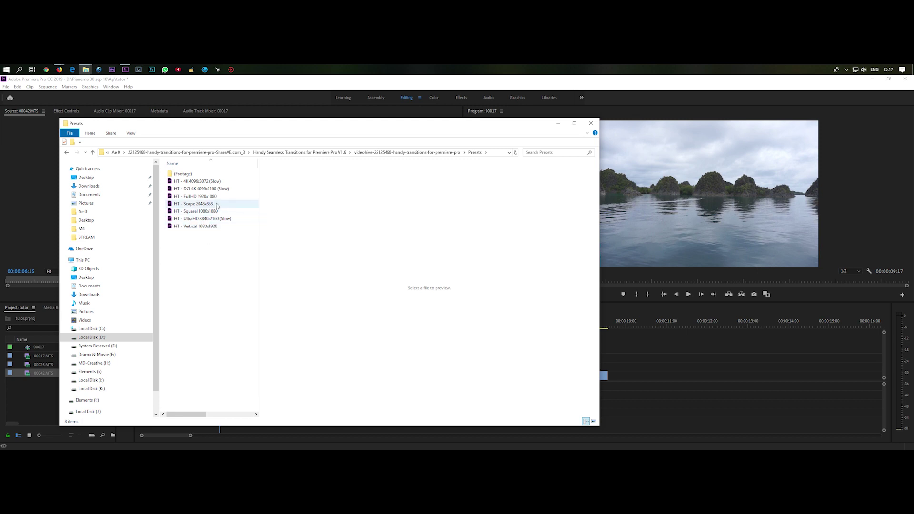
Drag the HT - FullHD 1920x1080 preset project into Premiere's Project panel.
left_click(190, 197)
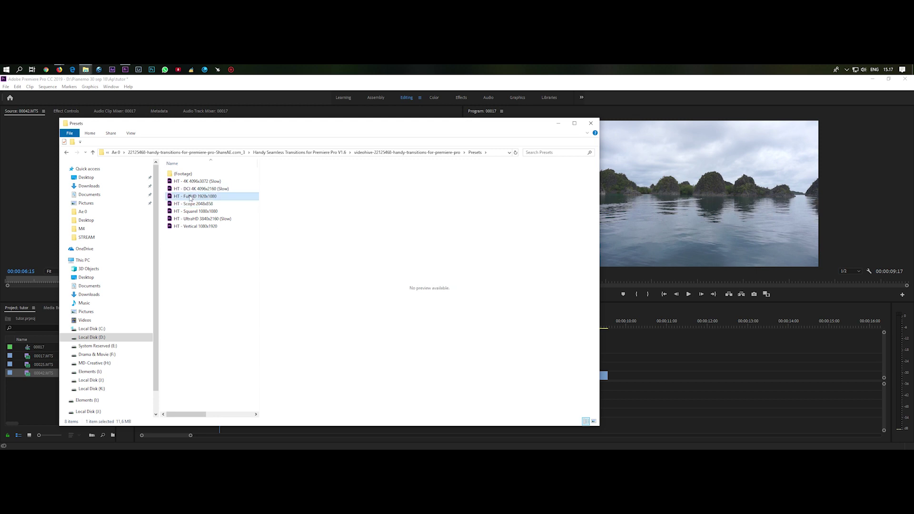
left_click_drag(197, 126, 354, 121)
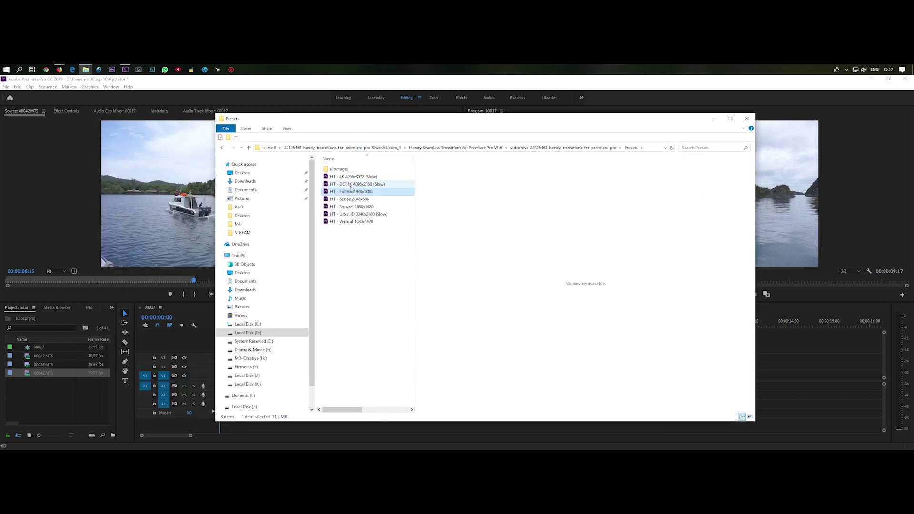
left_click_drag(352, 194, 68, 416)
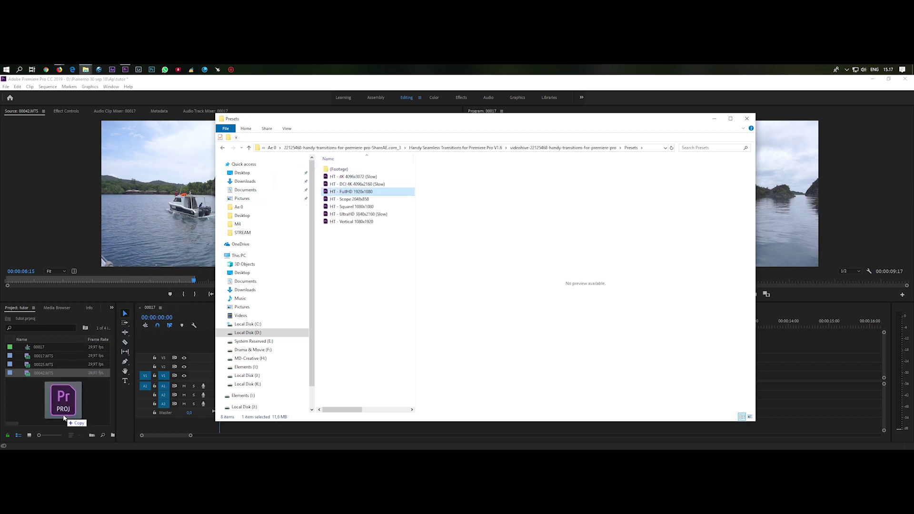
left_click_drag(67, 414, 53, 413)
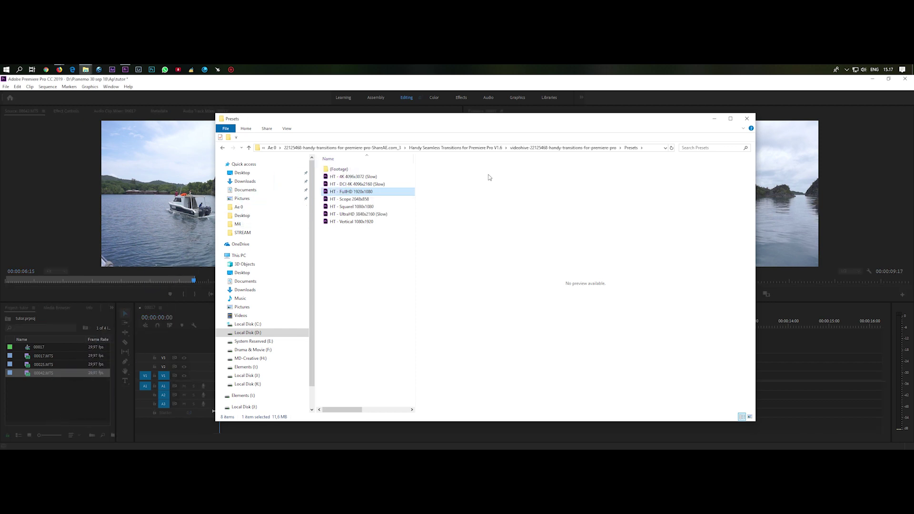
left_click(714, 120)
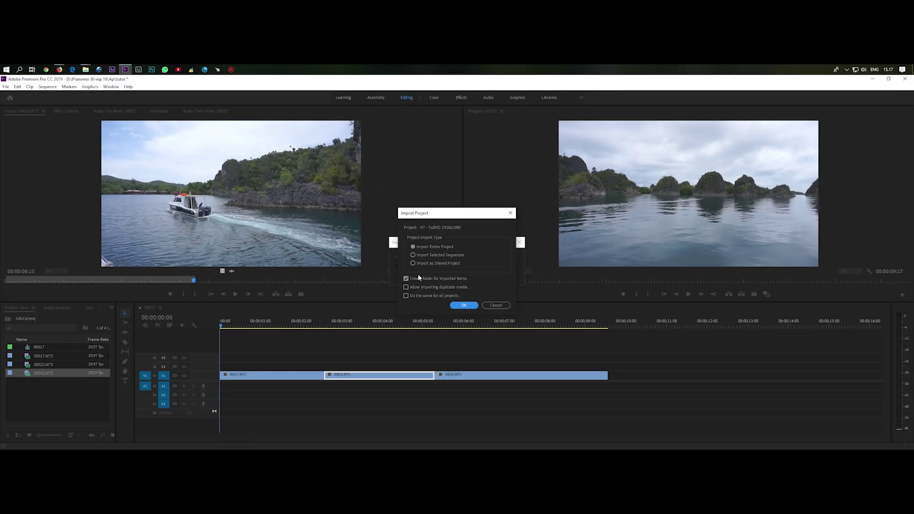
Import the entire HT - FullHD 1920x1080 project into its own folder, leaving 682 missing clips.
left_click(406, 279)
left_click(405, 279)
left_click(458, 306)
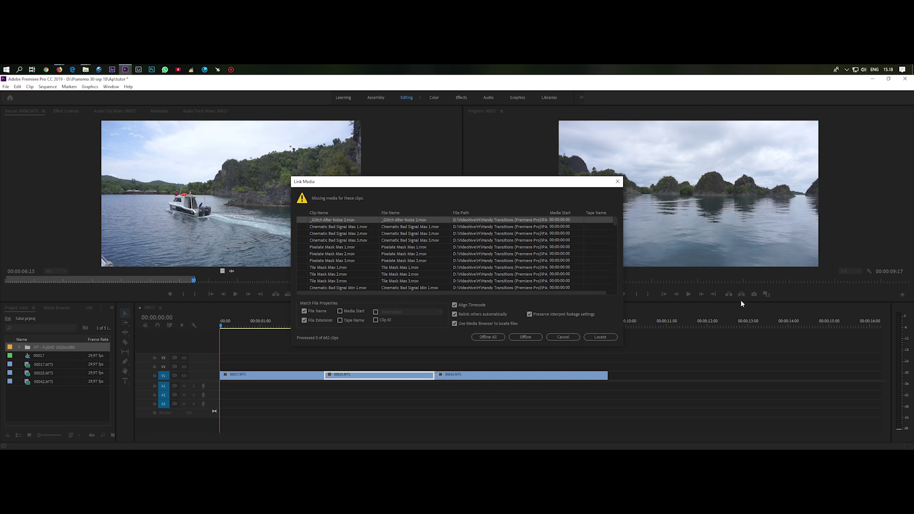
Browse the locate dialog to the ADOBE > Ae 0 > handy-transitions download folder.
left_click(601, 337)
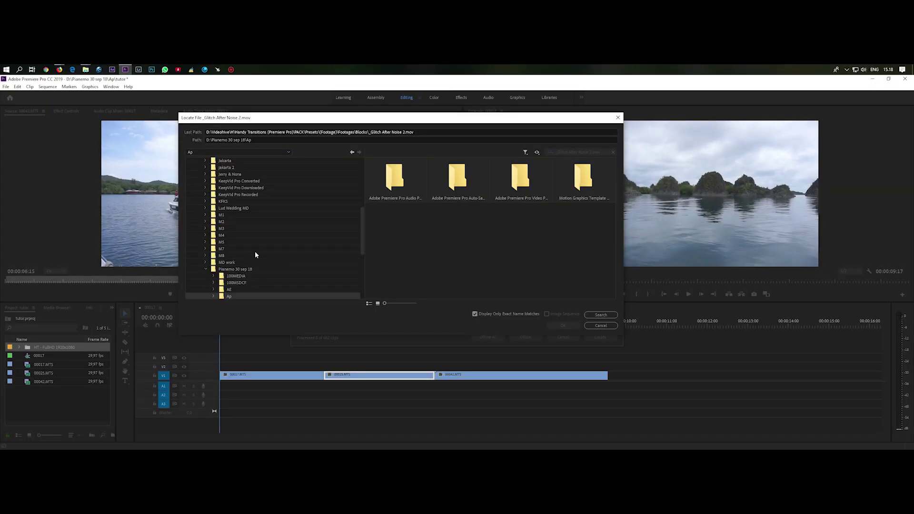
scroll(255, 248, "up", 2)
scroll(256, 247, "up", 3)
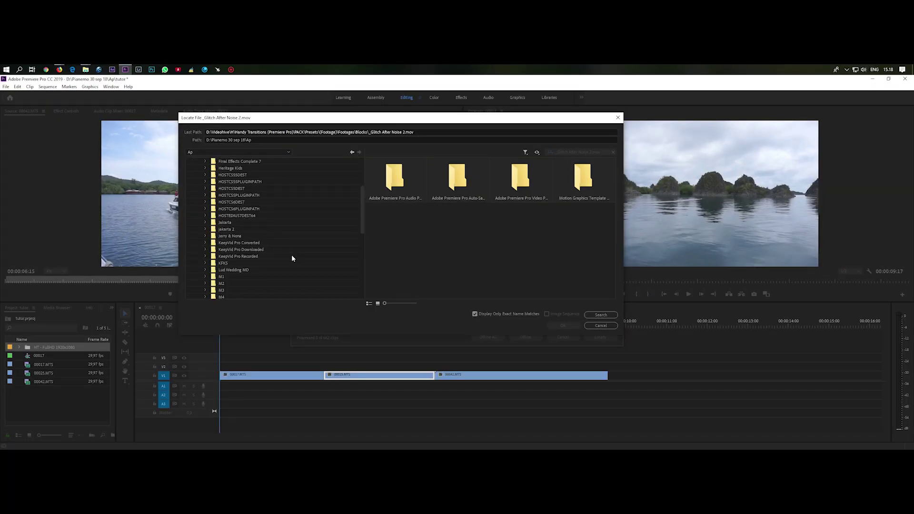
scroll(292, 260, "up", 5)
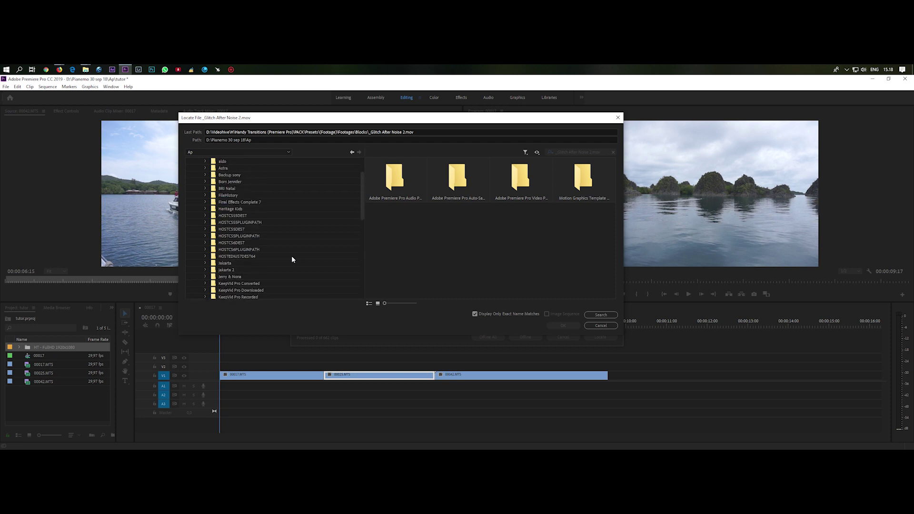
scroll(290, 260, "up", 3)
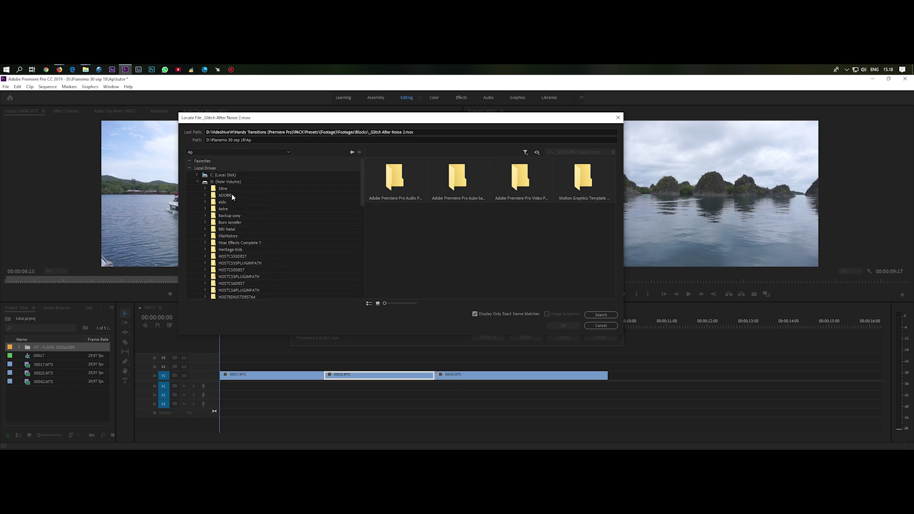
left_click(206, 196)
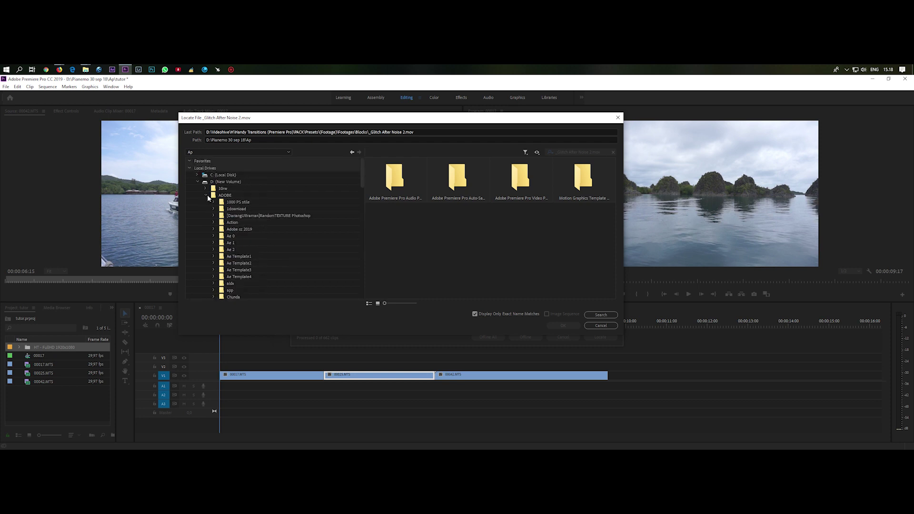
scroll(239, 266, "down", 1)
left_click(233, 215)
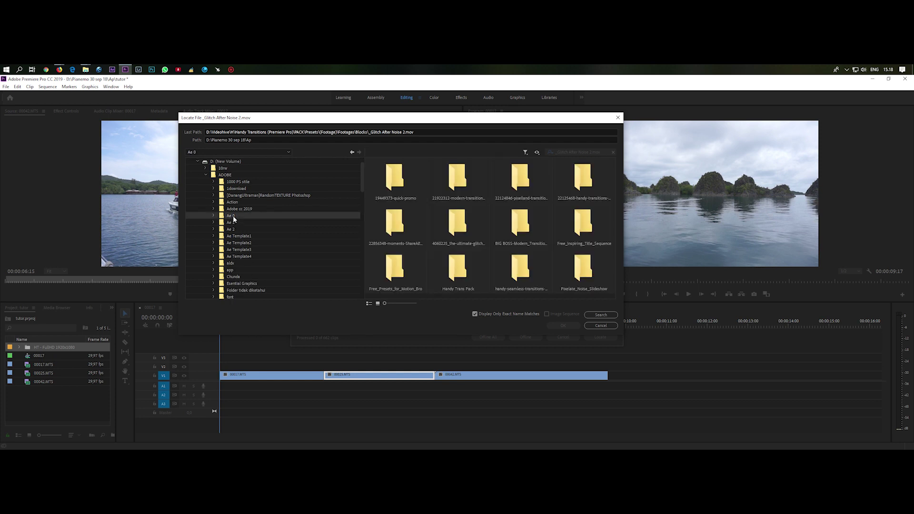
left_click(215, 217)
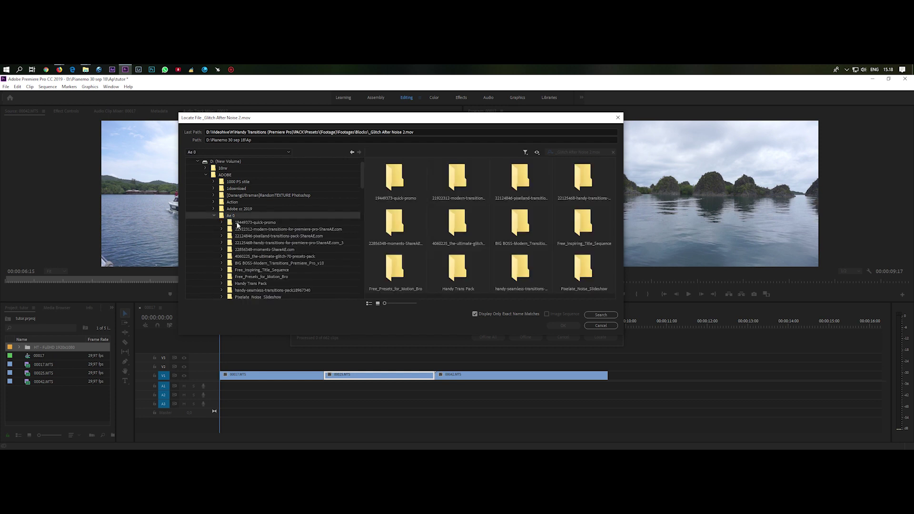
left_click(272, 243)
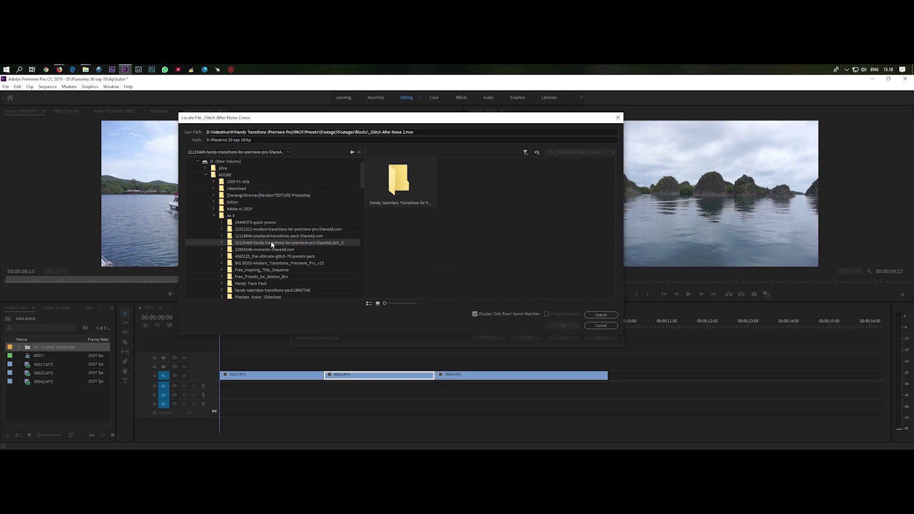
left_click(221, 243)
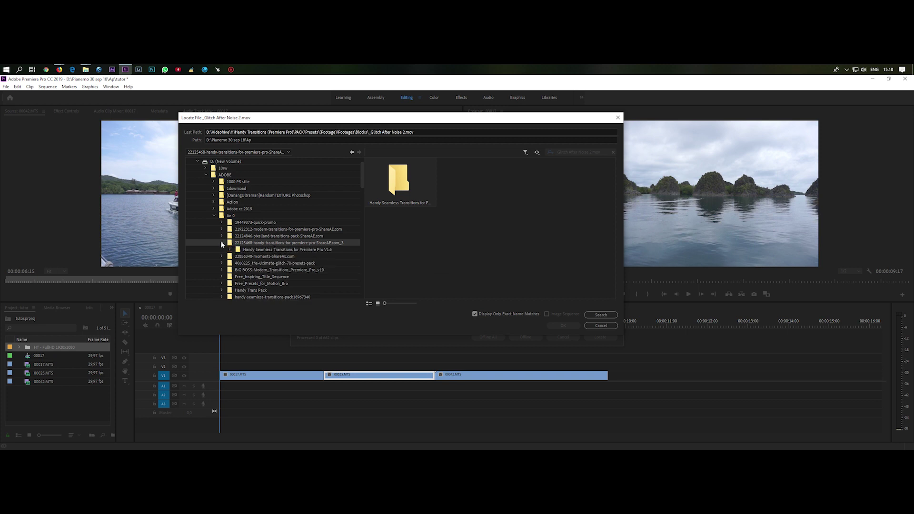
Search that folder and relink the missing clips to the found _Glitch After Noise 2 file.
left_click(601, 315)
left_click(412, 182)
left_click(569, 326)
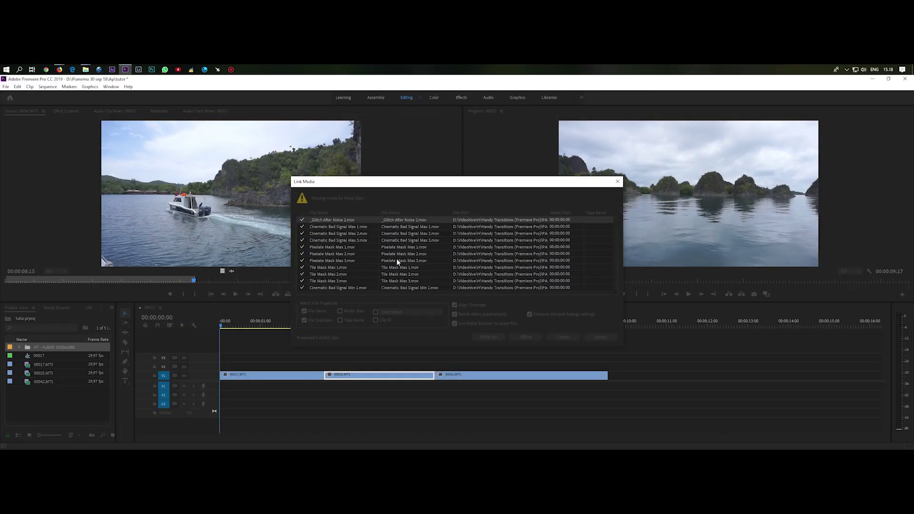
Bring up the Locate File dialog for Fade Directional Blur - Diagonal 1.mp4.
scroll(410, 265, "down", 10)
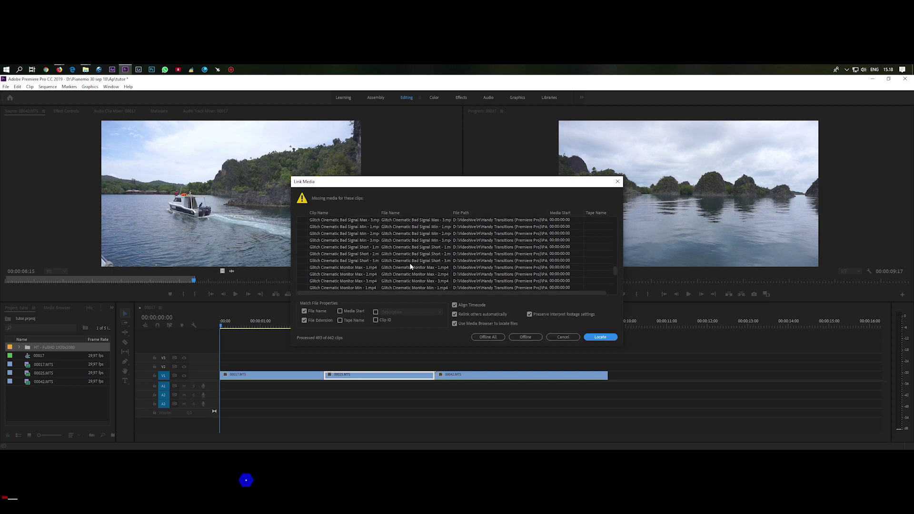
scroll(409, 265, "down", 5)
scroll(408, 265, "down", 5)
scroll(410, 267, "down", 5)
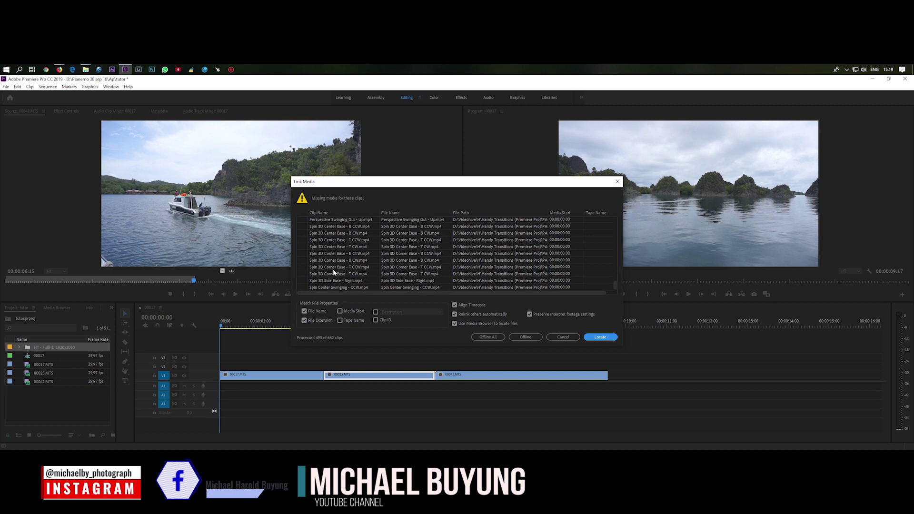
scroll(332, 269, "up", 4)
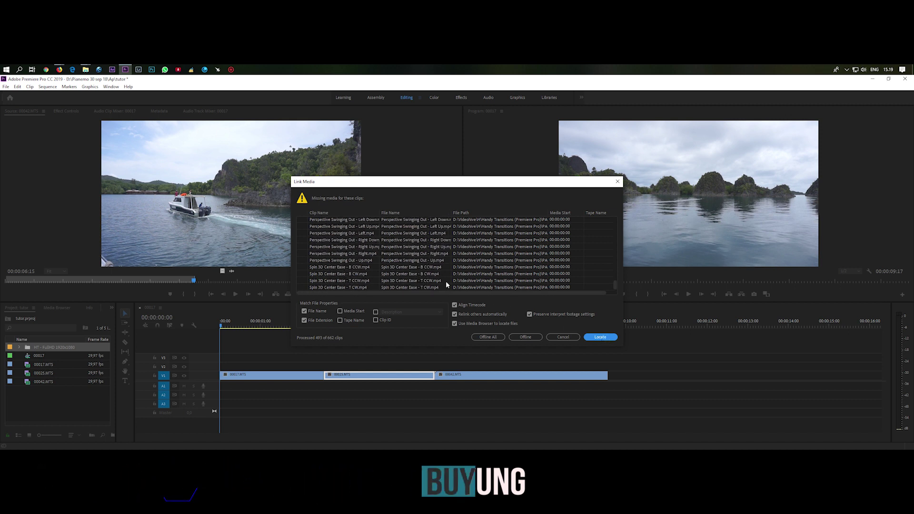
left_click(601, 338)
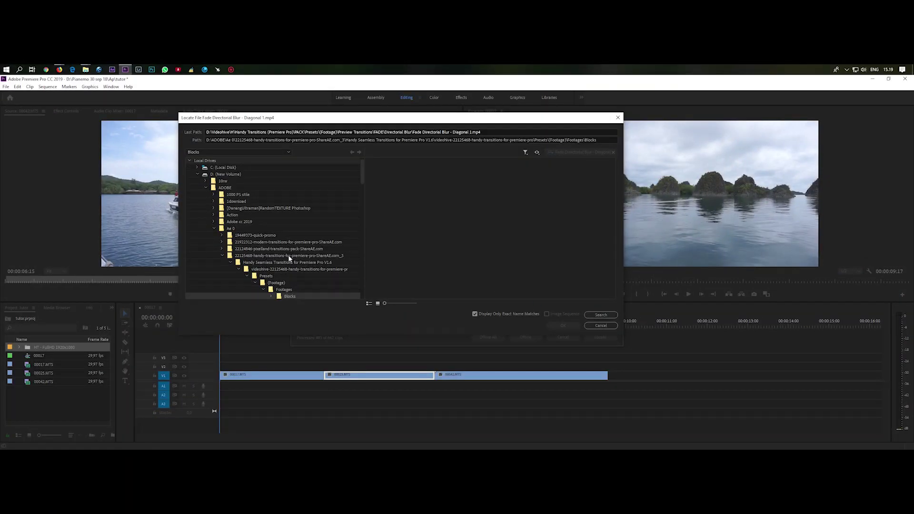
scroll(276, 267, "down", 3)
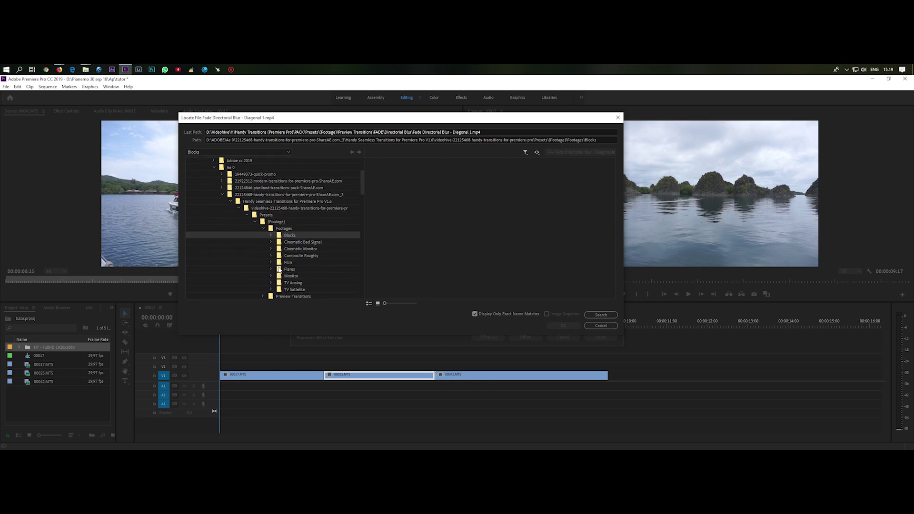
scroll(325, 270, "down", 2)
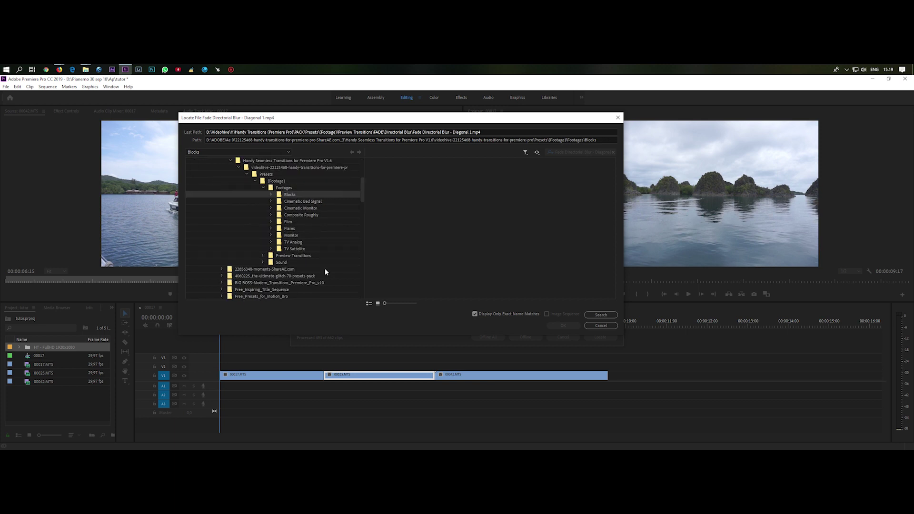
left_click(280, 262)
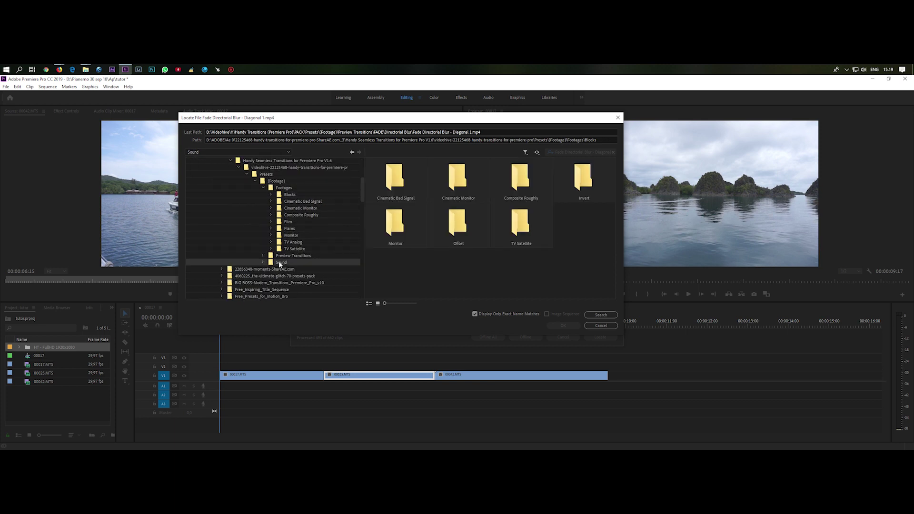
left_click(599, 316)
scroll(243, 219, "up", 2)
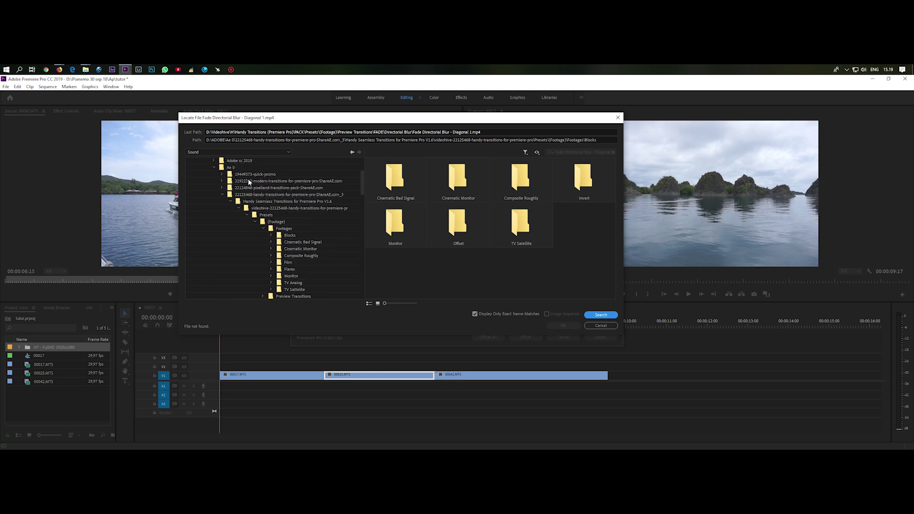
left_click(230, 168)
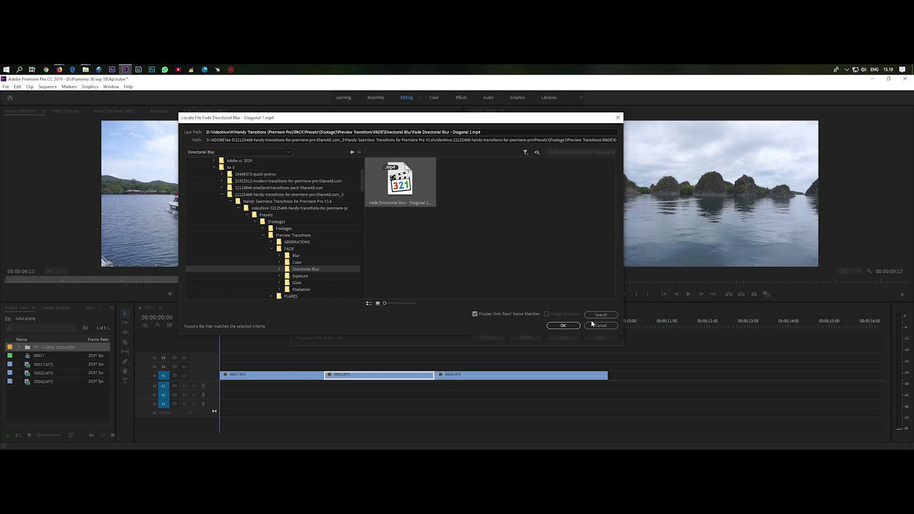
left_click(563, 327)
left_click(459, 304)
left_click(602, 326)
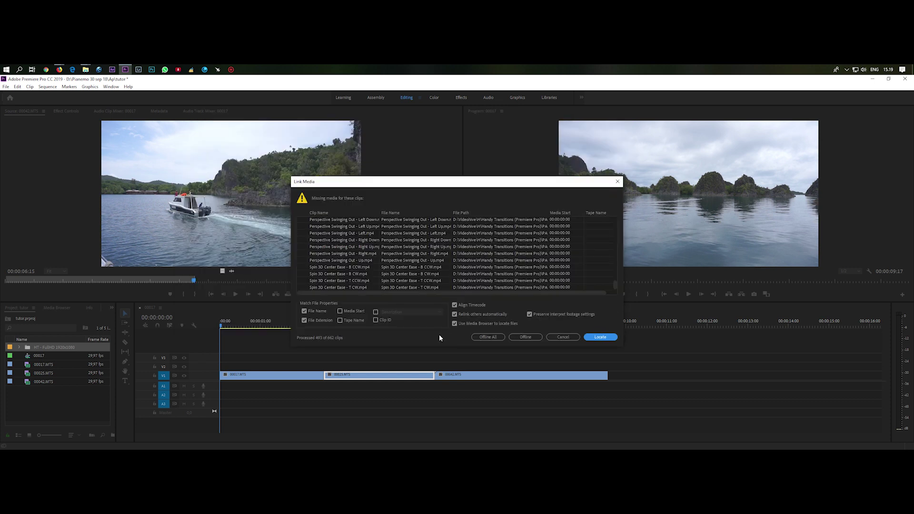
left_click(487, 338)
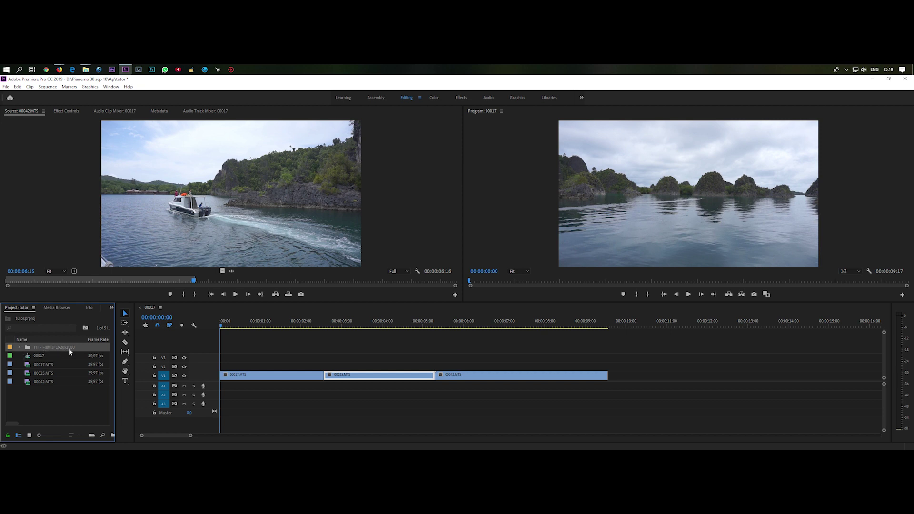
Expand the HT - FullHD 1920x1080 bin and its ZOOM preset folder in the Project panel.
left_click(19, 347)
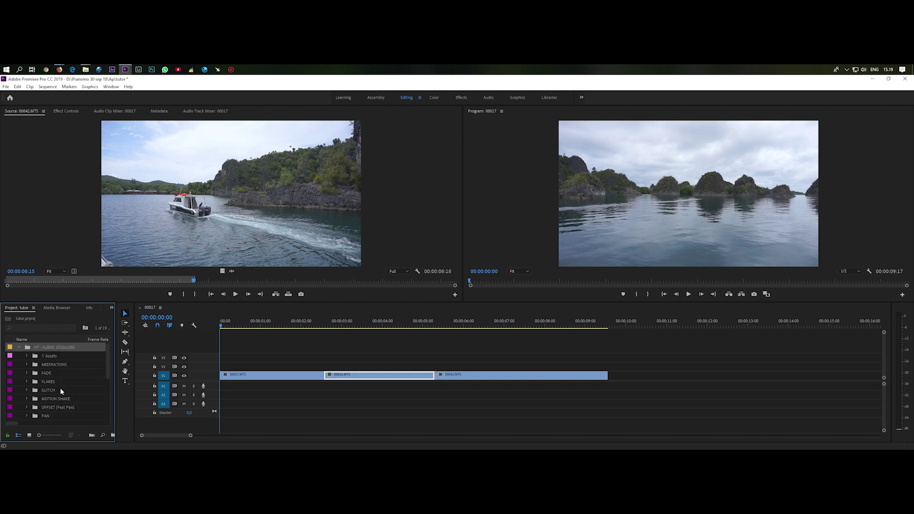
scroll(66, 393, "down", 1)
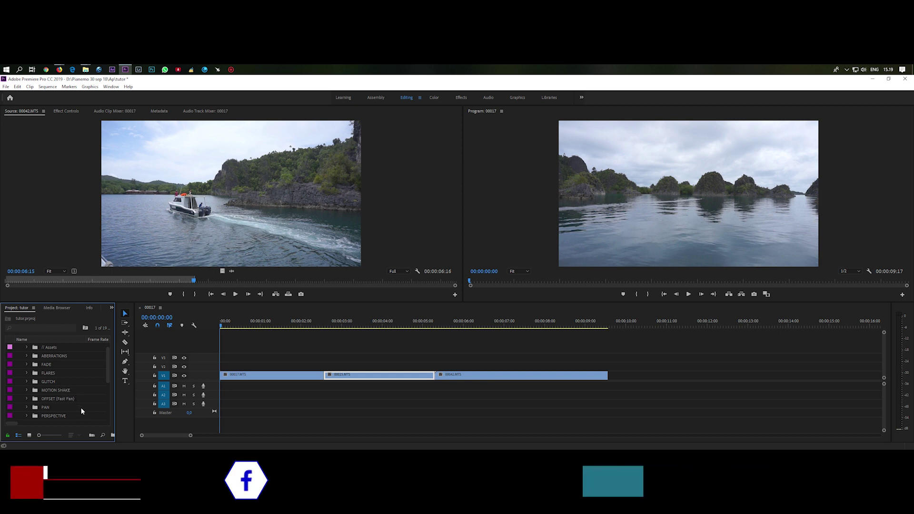
scroll(82, 411, "down", 1)
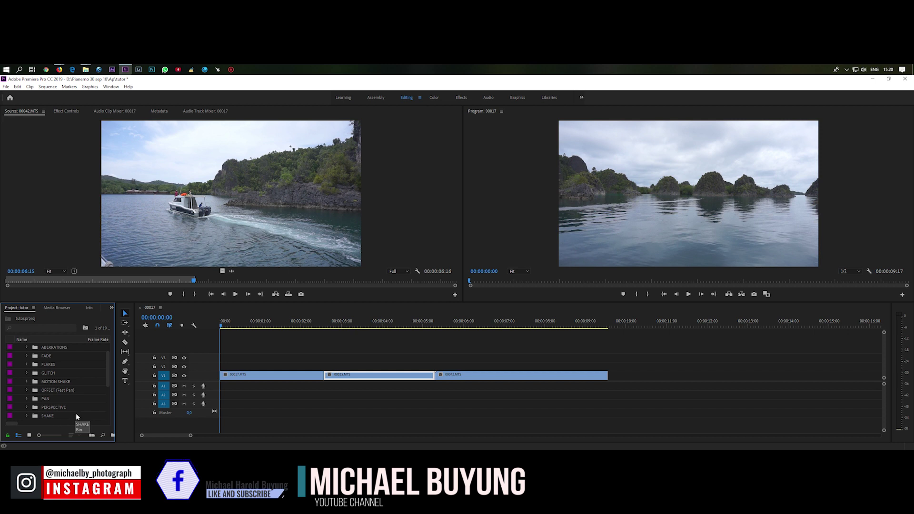
scroll(68, 406, "down", 2)
scroll(97, 410, "down", 1)
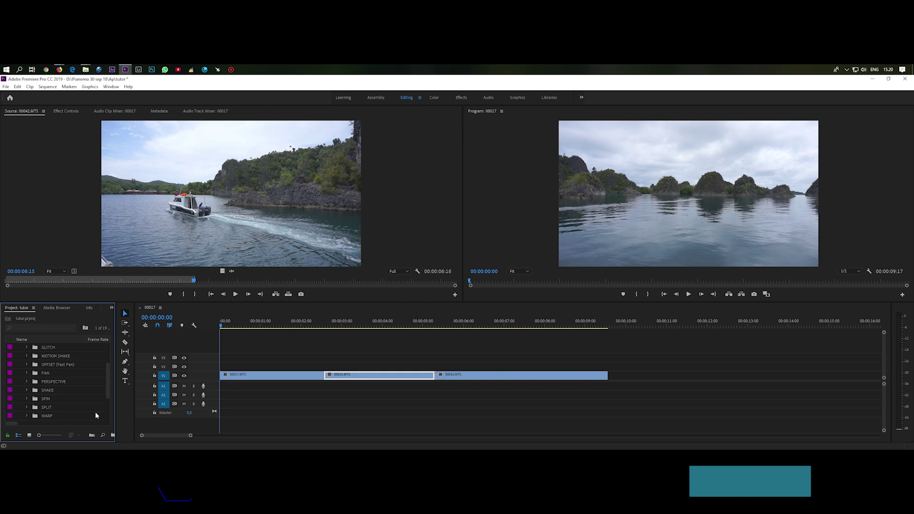
scroll(94, 413, "down", 2)
scroll(92, 413, "down", 1)
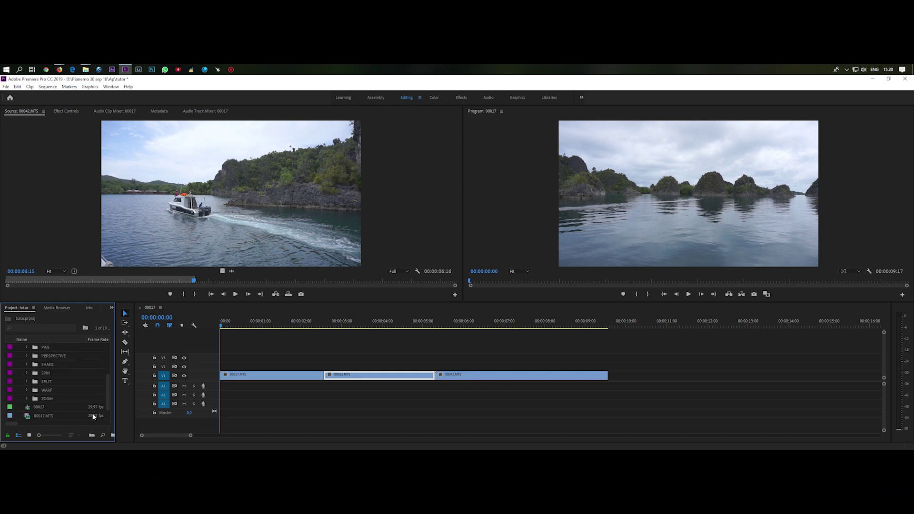
left_click(26, 398)
scroll(70, 391, "down", 3)
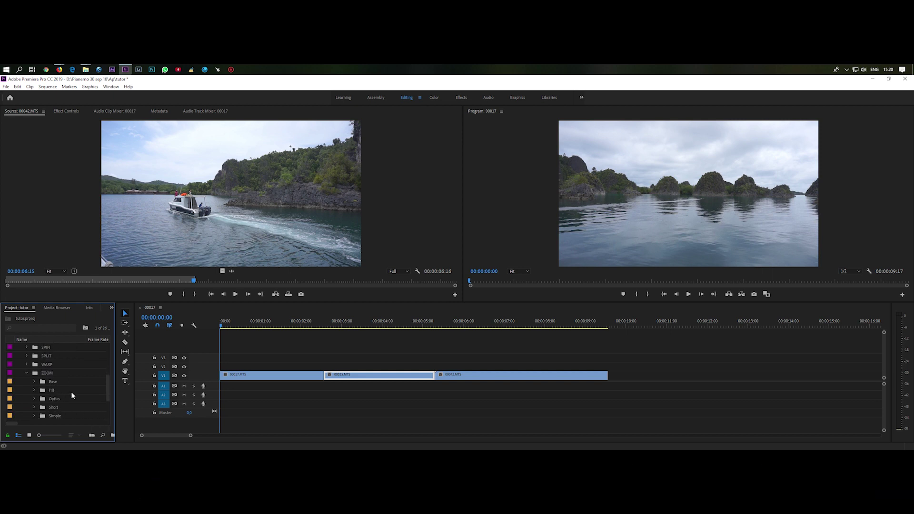
scroll(79, 398, "down", 1)
scroll(68, 401, "down", 1)
scroll(70, 409, "down", 1)
Save the project, select Zoom Hit - In Out in the Hit folder, and toggle sequence nesting.
key("ctrl+s")
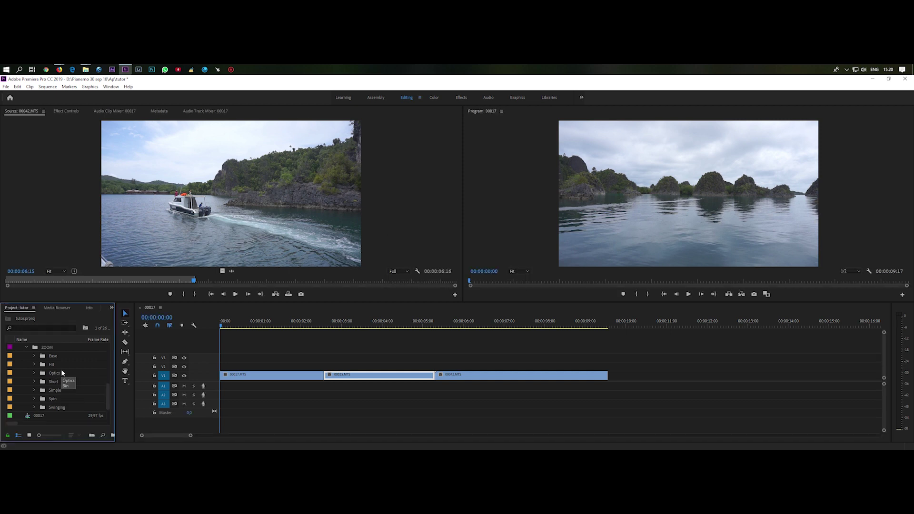
scroll(74, 375, "down", 1)
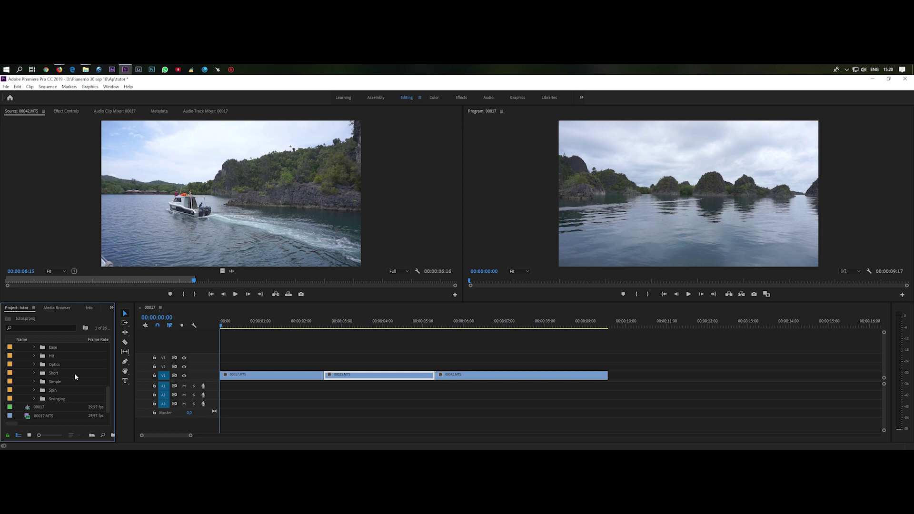
scroll(75, 377, "up", 1)
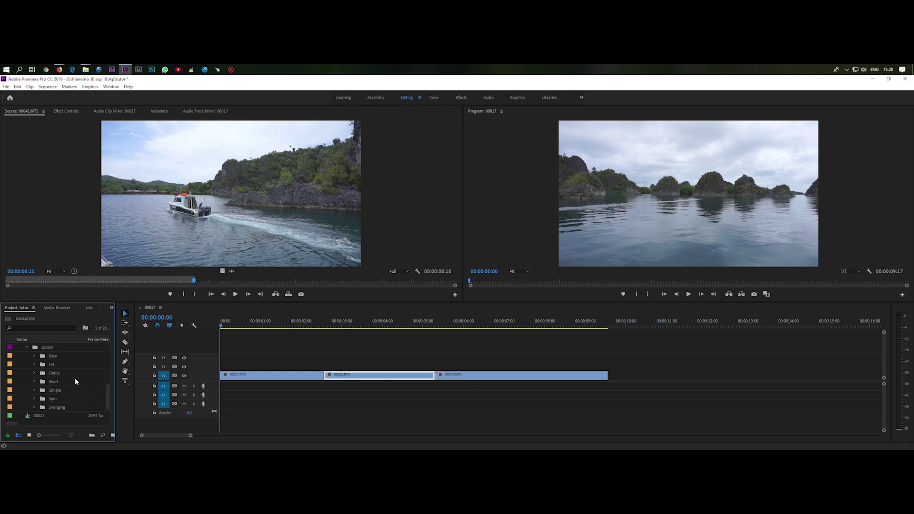
left_click(34, 365)
left_click(60, 384)
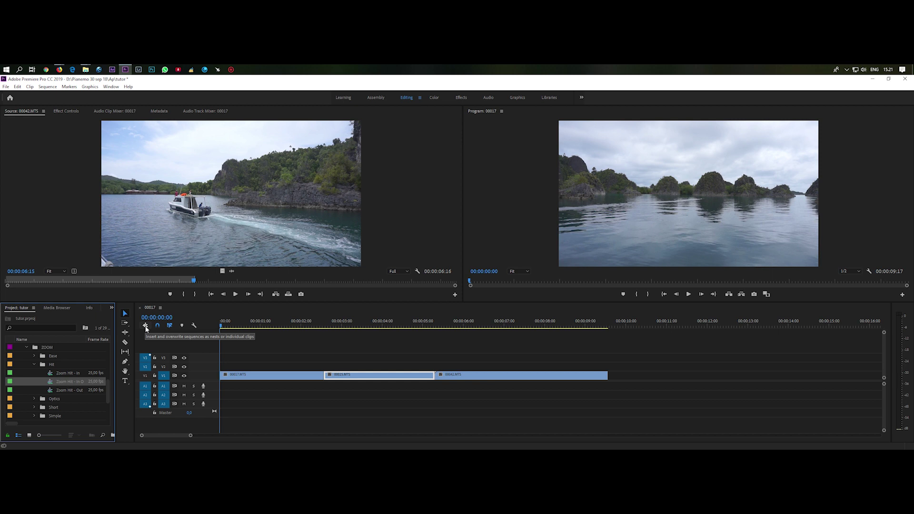
left_click(146, 327)
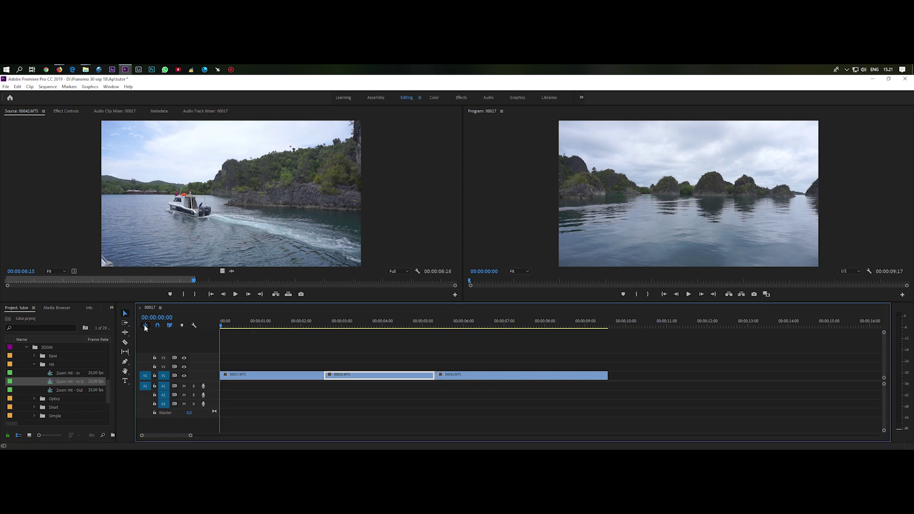
Restore inserting sequences as nests and turn off V1 source targeting, abandoning a trial Zoom Hit drag.
left_click(146, 327)
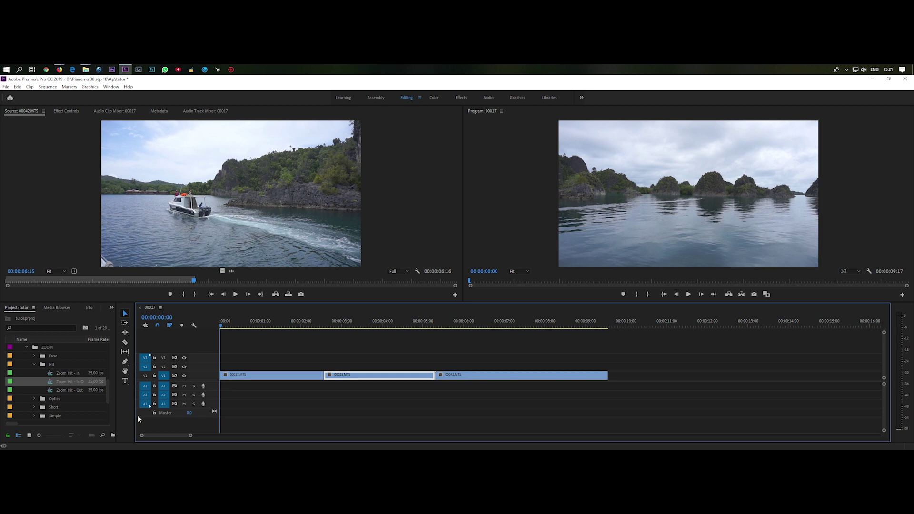
left_click(164, 375)
left_click_drag(65, 386, 328, 364)
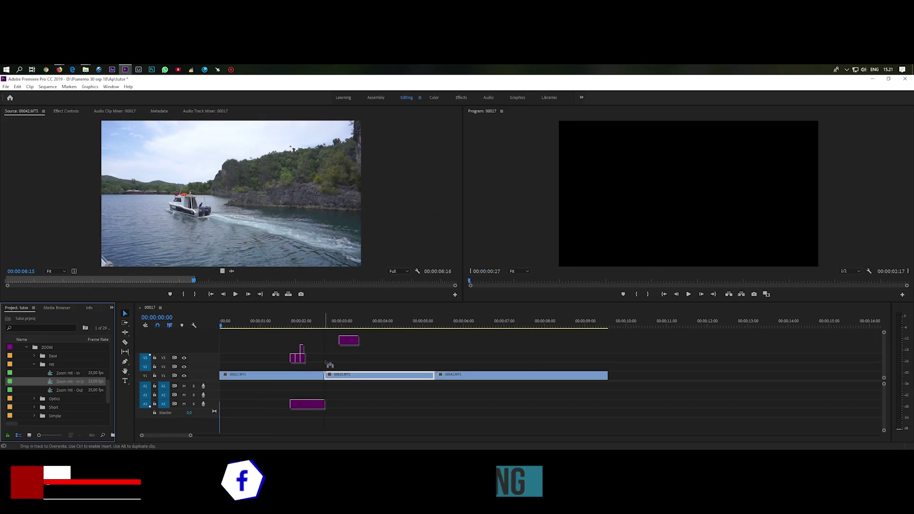
left_click_drag(329, 364, 93, 372)
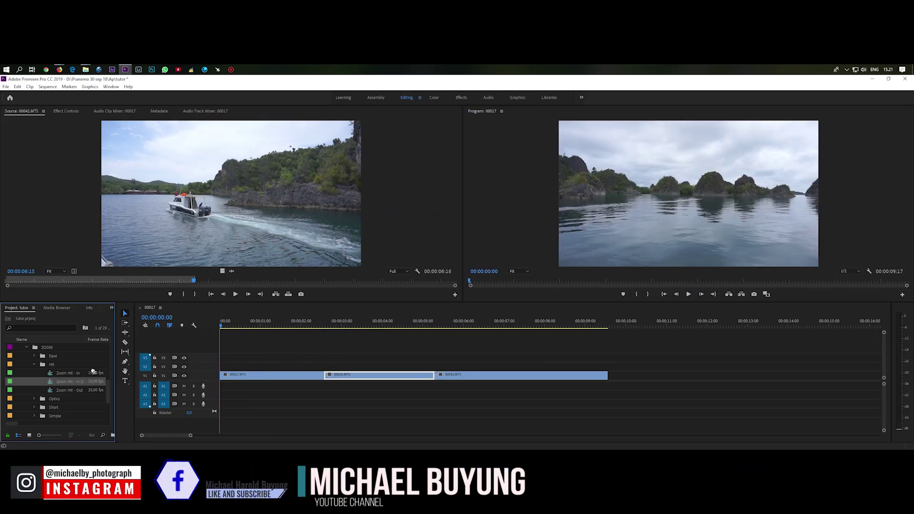
Add video tracks V4 and V5 from the track header's context menu.
left_click(208, 361)
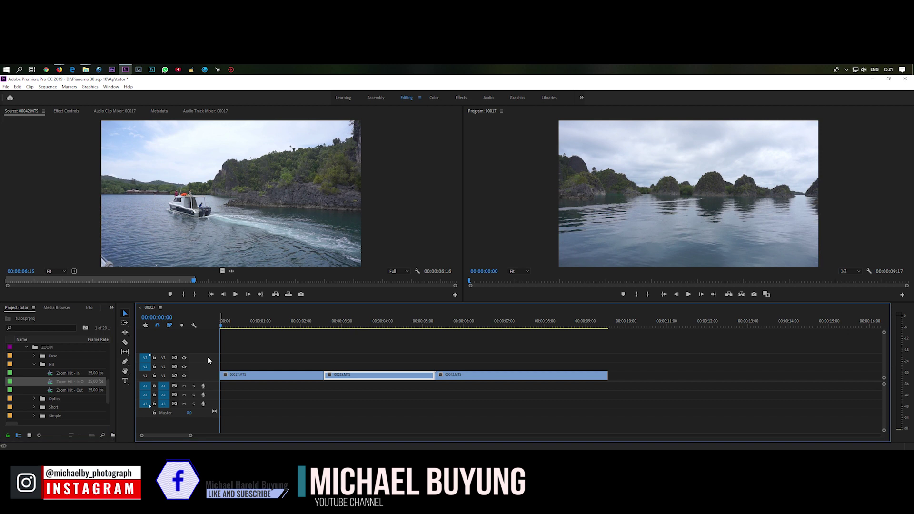
right_click(208, 361)
left_click(223, 373)
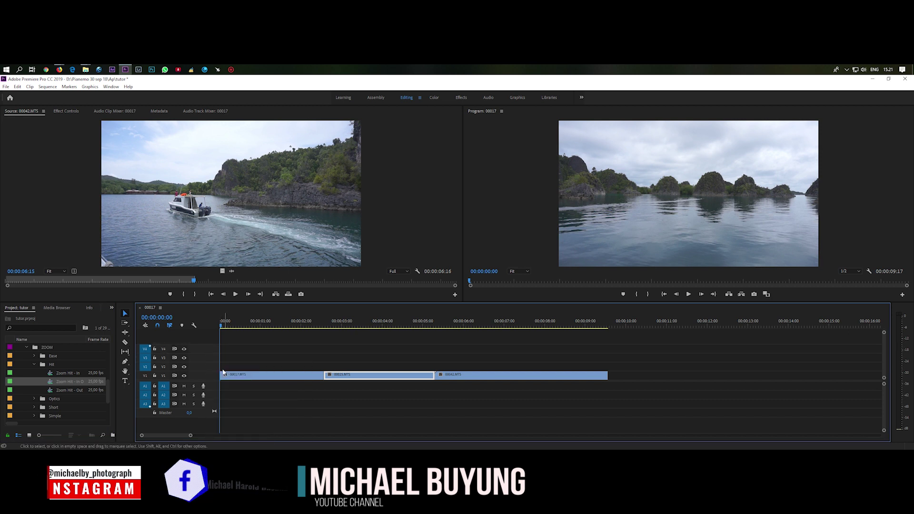
right_click(210, 348)
right_click(199, 349)
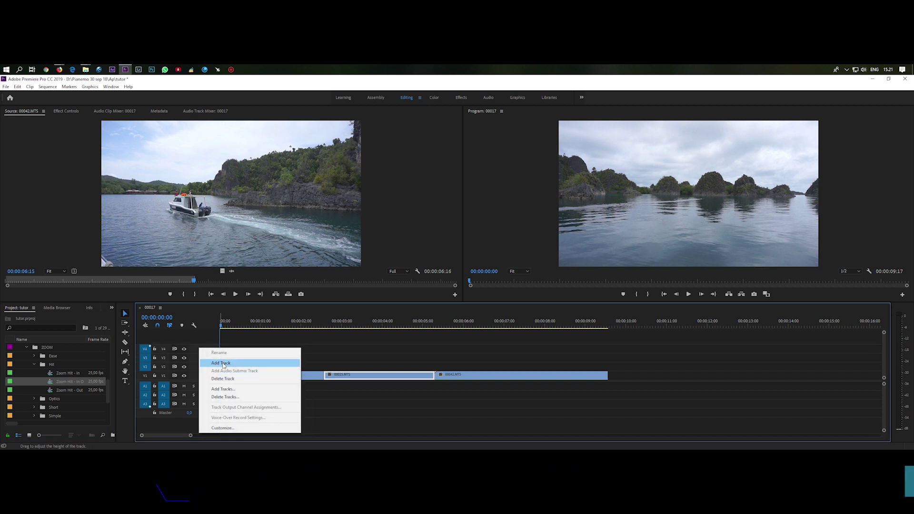
left_click(222, 364)
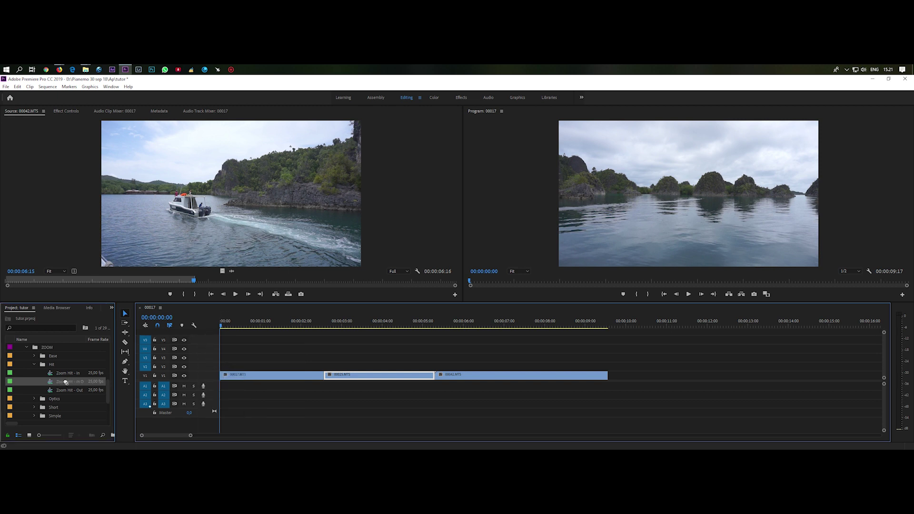
Place the Zoom Hit - In Out preset over the 00017–00025 cut.
left_click_drag(60, 384, 338, 366)
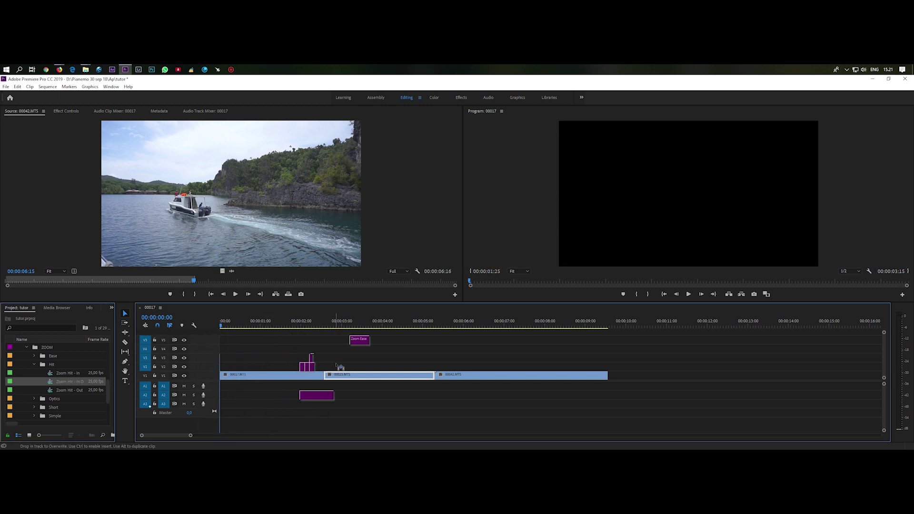
left_click_drag(335, 365, 348, 367)
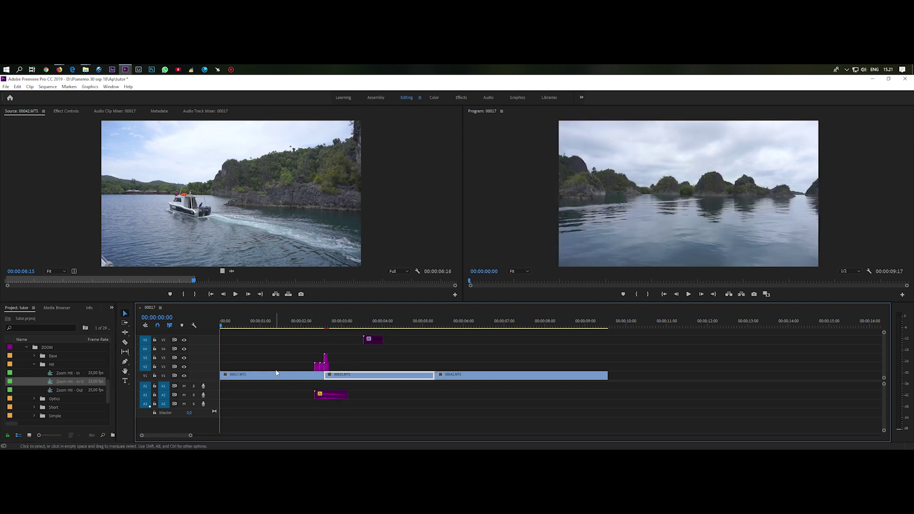
scroll(353, 379, "up", 2)
scroll(354, 379, "up", 2)
scroll(353, 379, "up", 2)
scroll(353, 379, "up", 2)
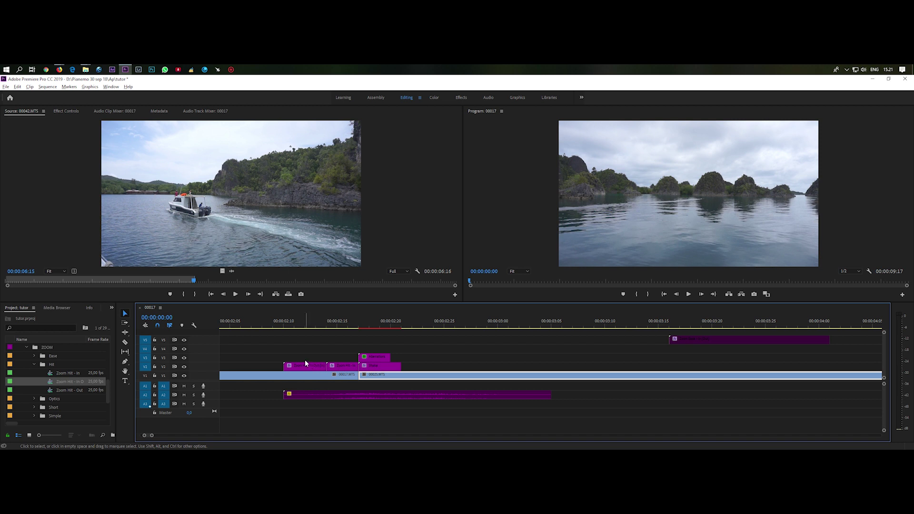
Select the Zoom Hit clips on V2, V3 and A2, then nudge them a few frames later.
left_click_drag(267, 356, 402, 373)
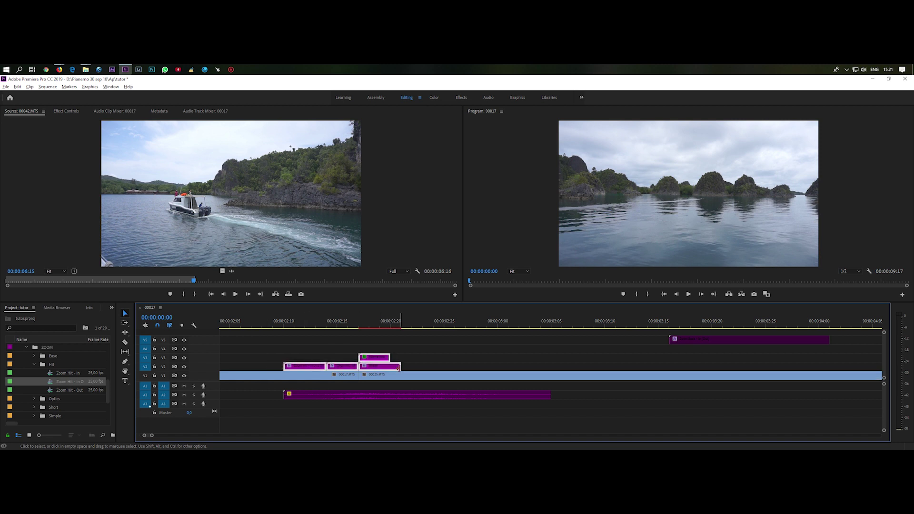
left_click(343, 398)
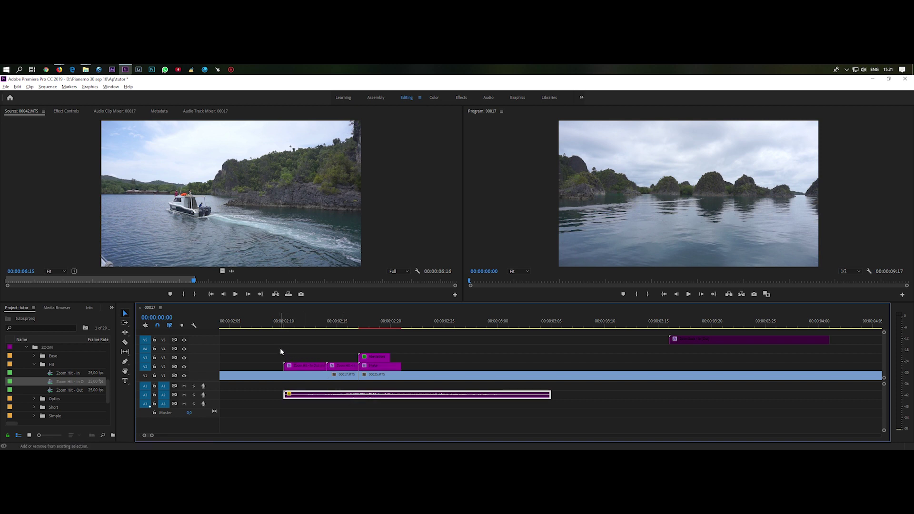
left_click_drag(280, 348, 406, 366)
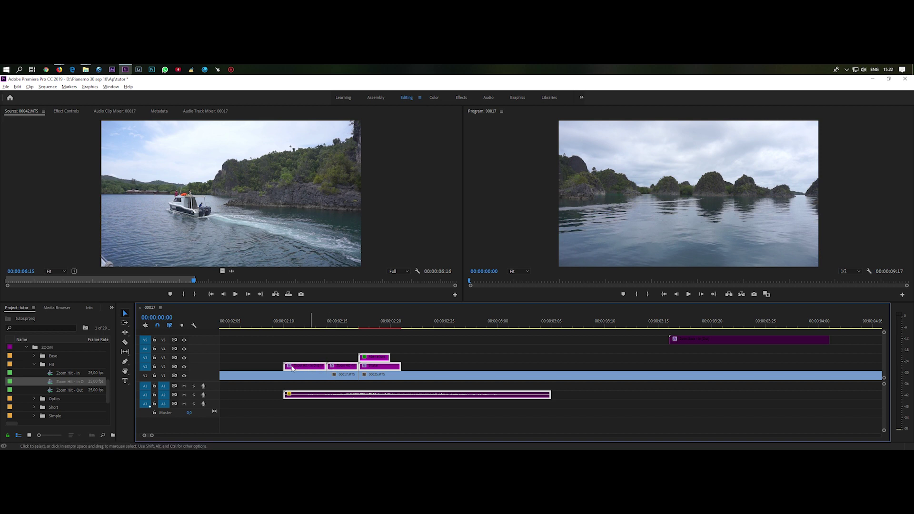
double_click(208, 366)
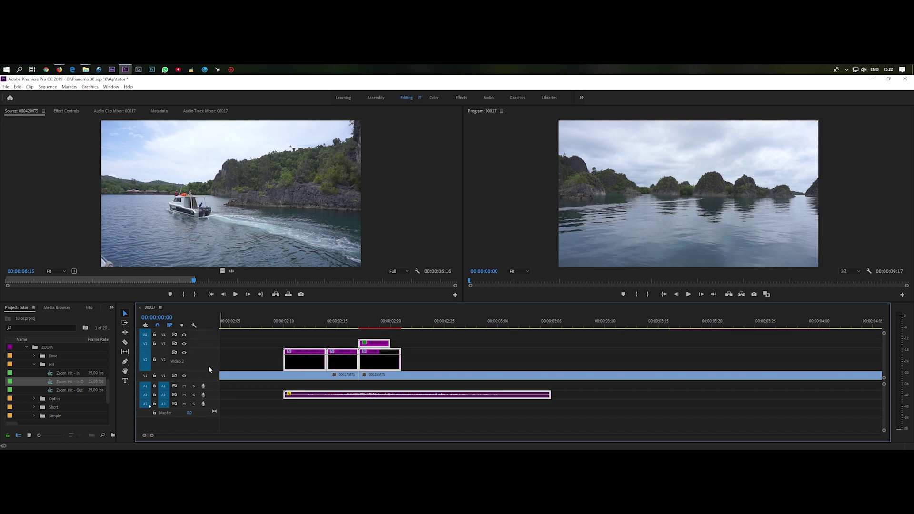
left_click_drag(301, 367, 341, 368)
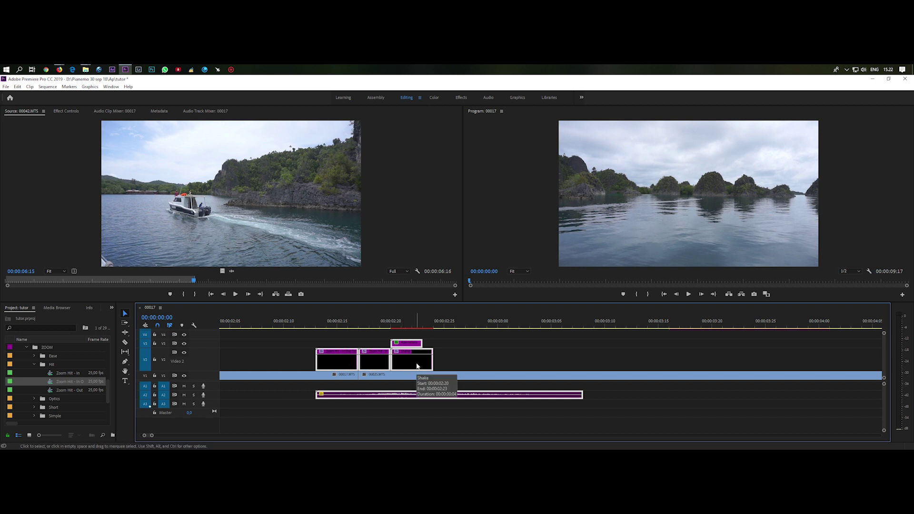
Preview the zoom transition from just before the cut.
left_click(294, 324)
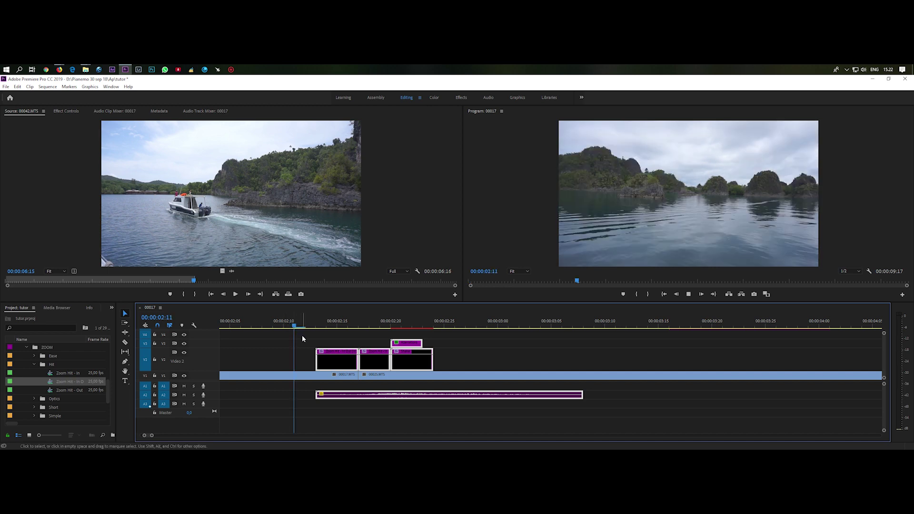
key("space")
key("space")
left_click_drag(152, 436, 153, 435)
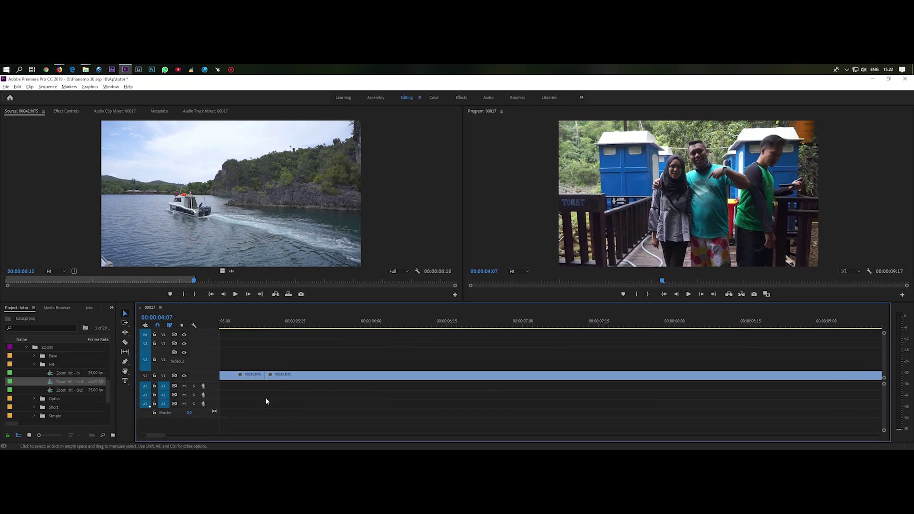
left_click_drag(157, 435, 164, 439)
left_click(406, 326)
key("space")
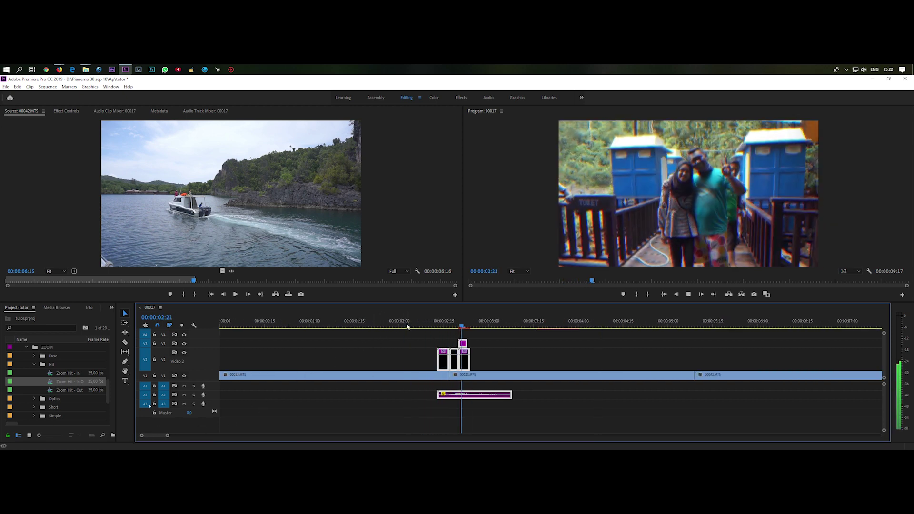
left_click(414, 327)
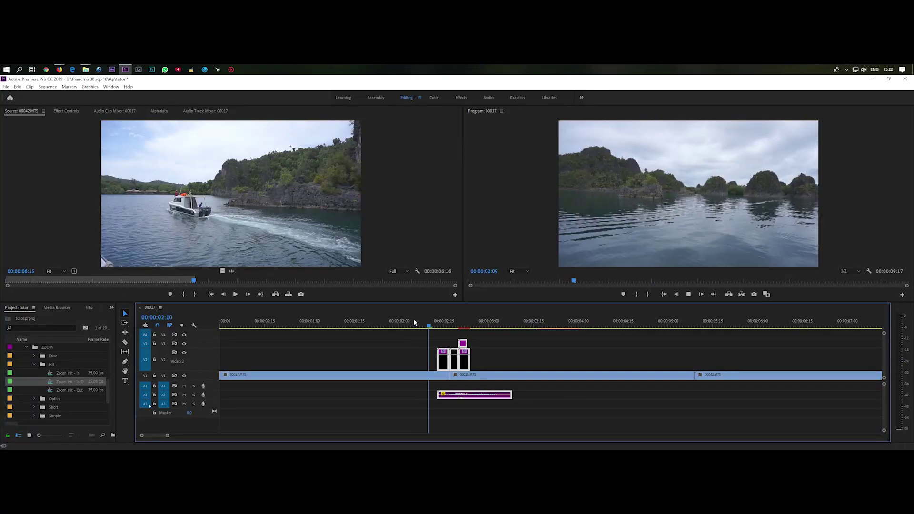
left_click(413, 328)
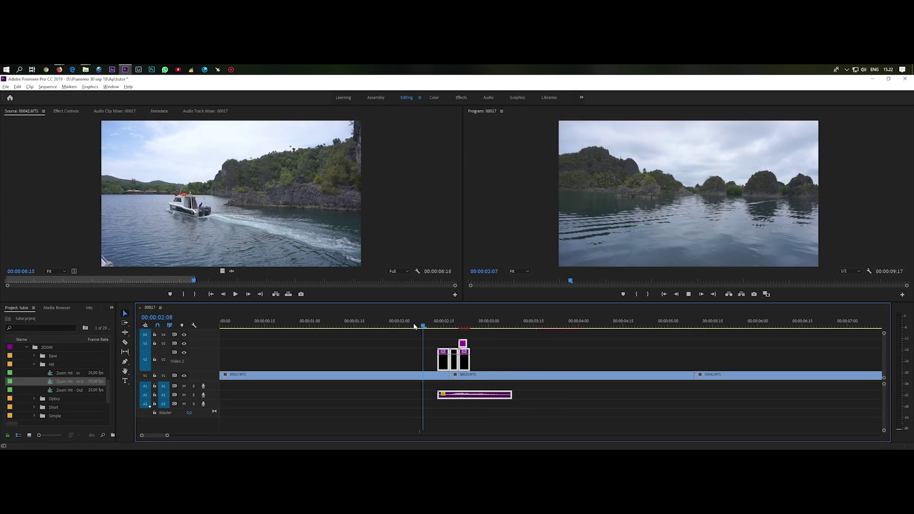
left_click(413, 326)
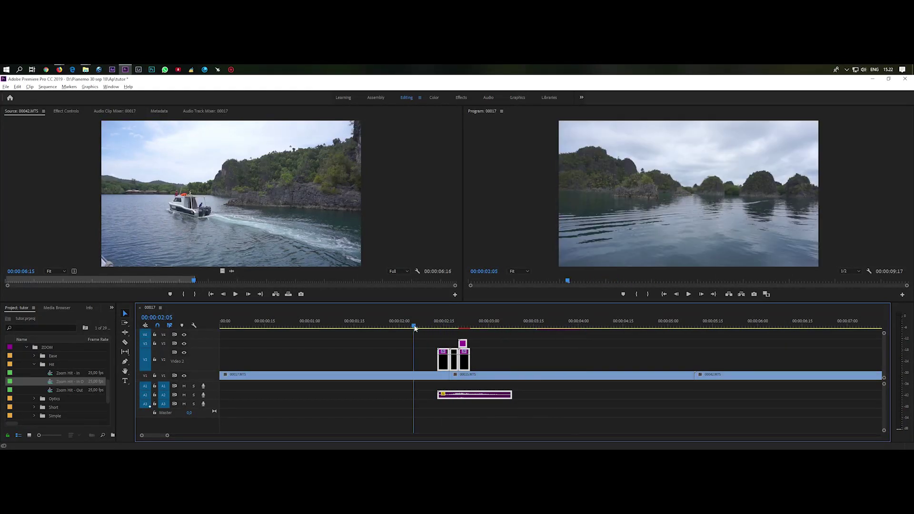
left_click(415, 327)
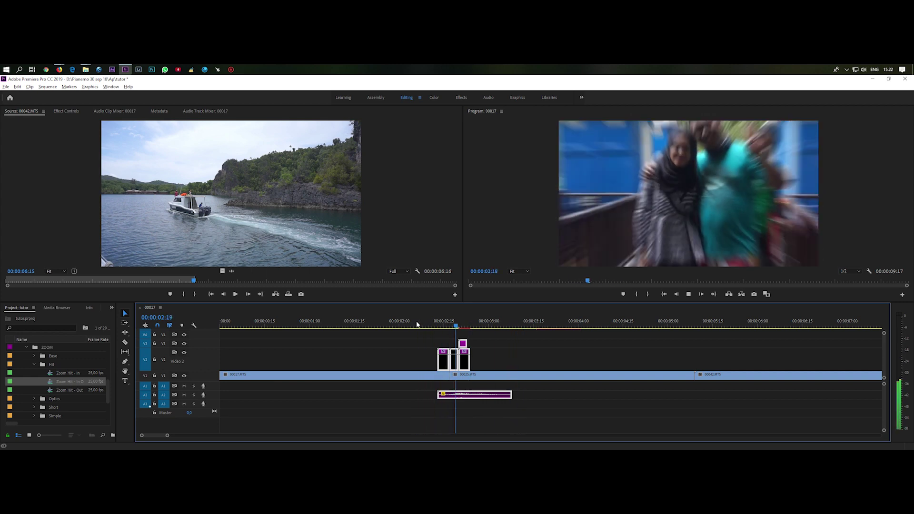
left_click(415, 327)
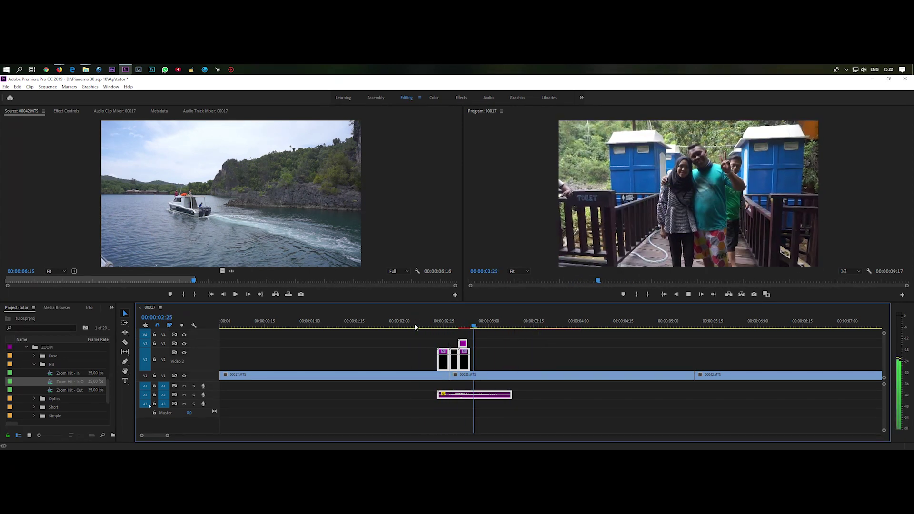
left_click(414, 329)
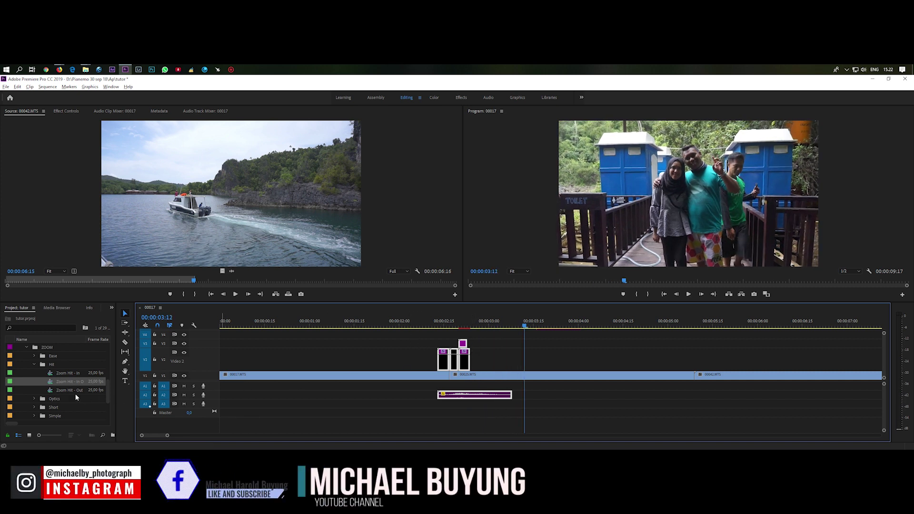
Collapse the ZOOM preset bin and expand PAN > Bounce.
left_click(26, 348)
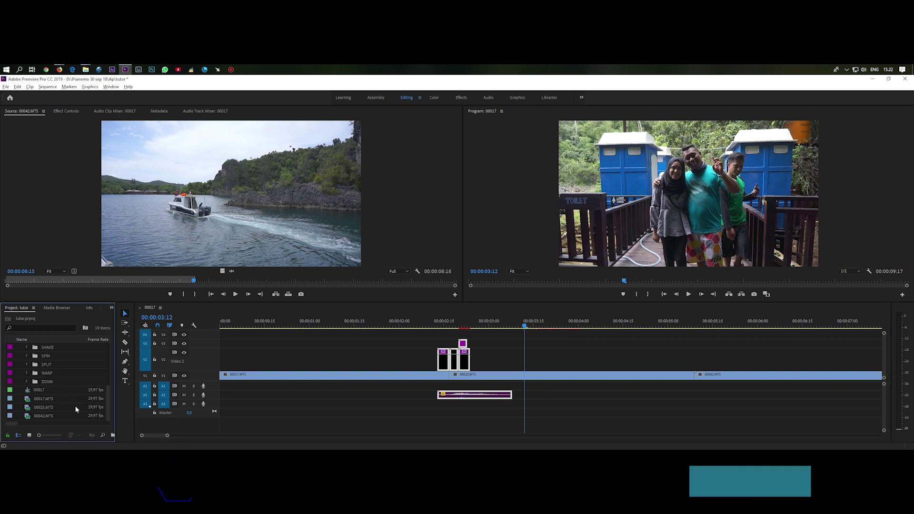
scroll(65, 392, "up", 1)
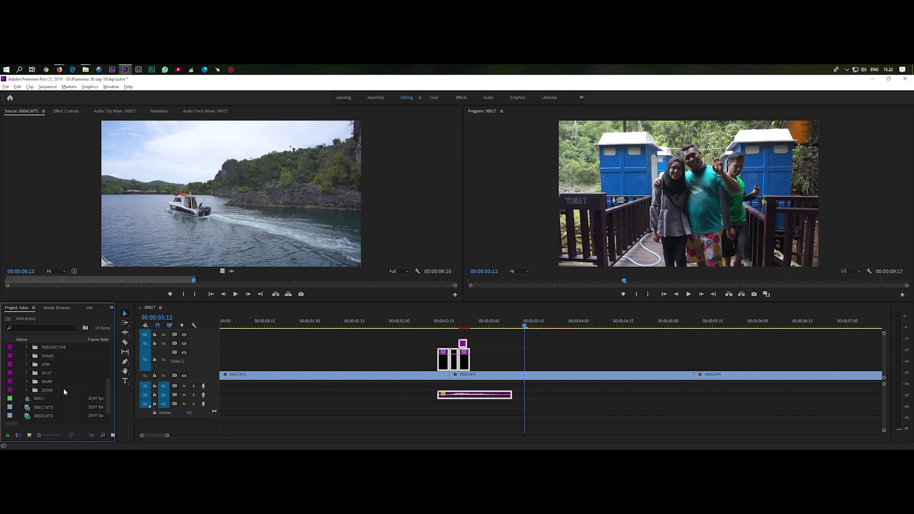
scroll(64, 389, "up", 1)
scroll(64, 390, "up", 1)
scroll(64, 391, "up", 1)
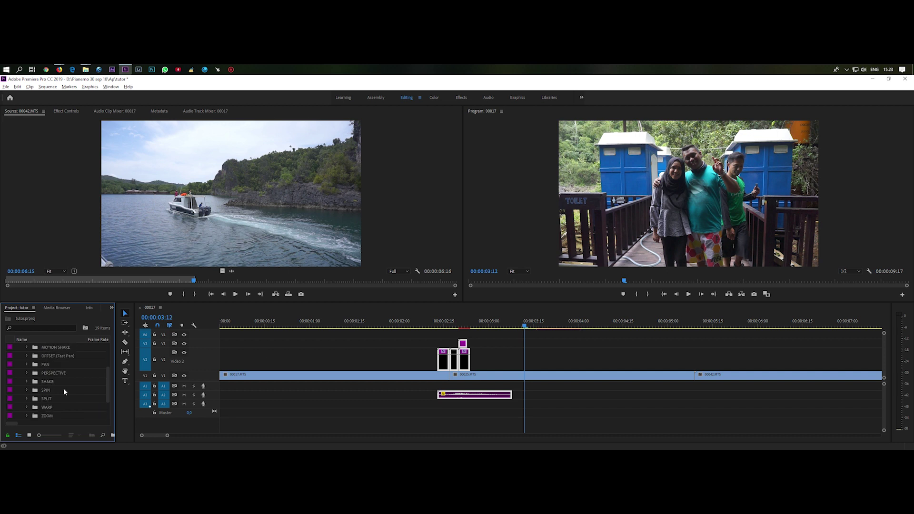
scroll(64, 392, "up", 1)
left_click(27, 373)
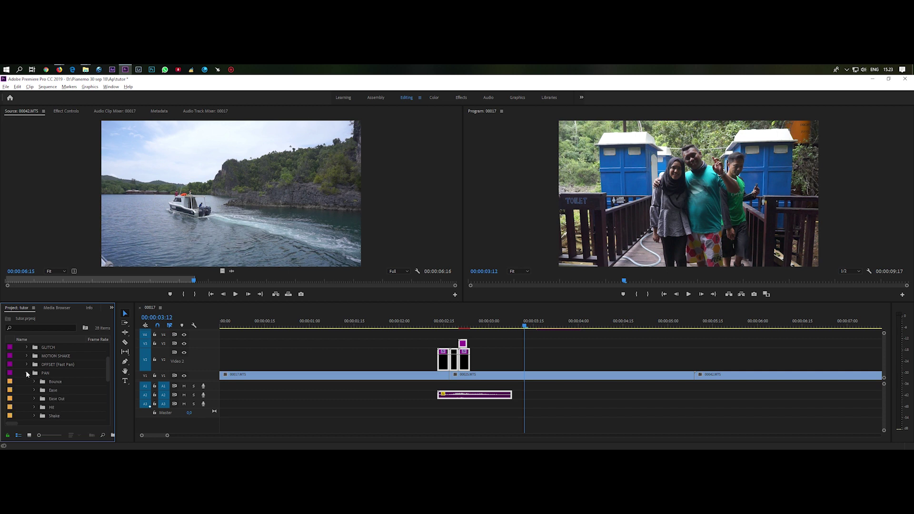
scroll(78, 393, "down", 1)
left_click(34, 373)
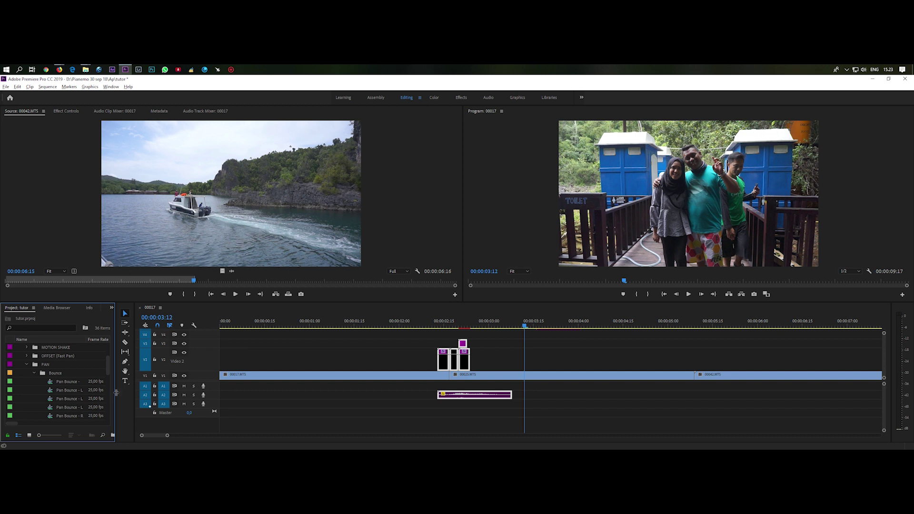
Widen the Project panel and Frame Rate column, then select Pan Bounce - Left Down.
left_click_drag(115, 393, 171, 397)
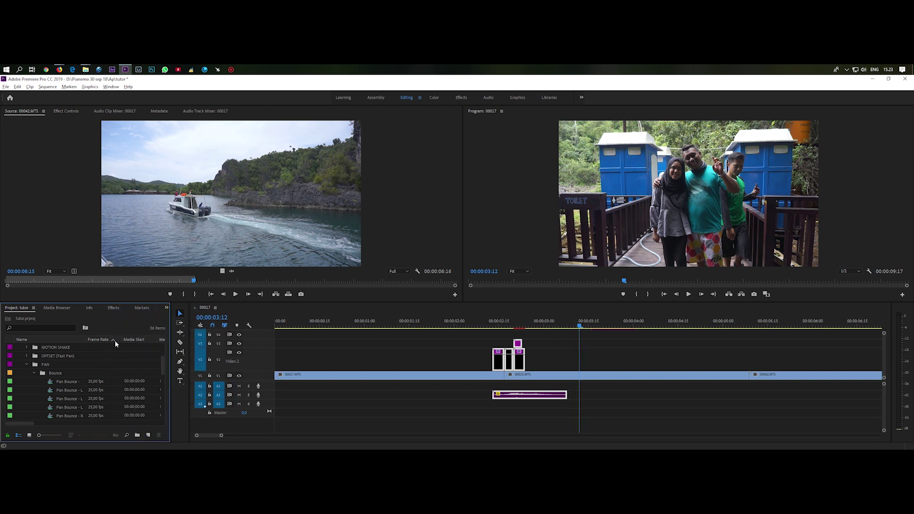
mouse_move(121, 343)
left_mouse_down()
mouse_move(108, 344)
mouse_move(119, 340)
left_mouse_up()
scroll(86, 410, "down", 3)
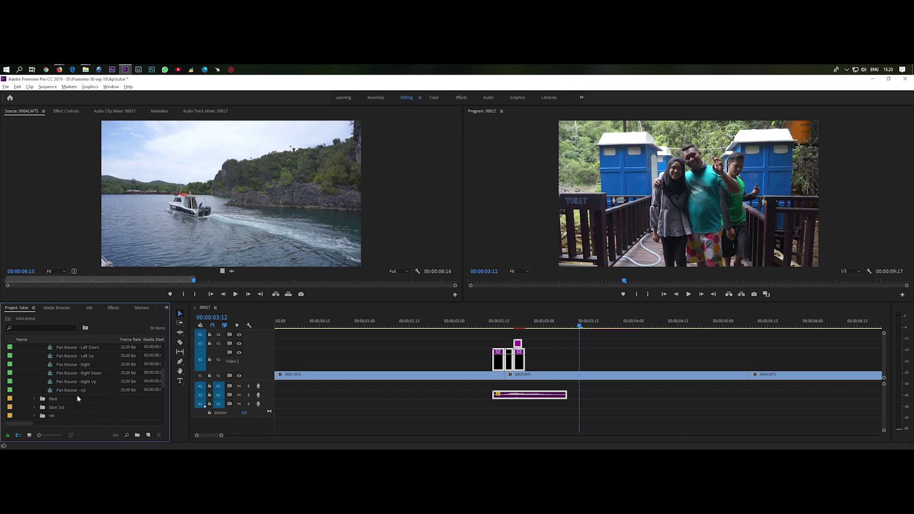
scroll(97, 396, "up", 1)
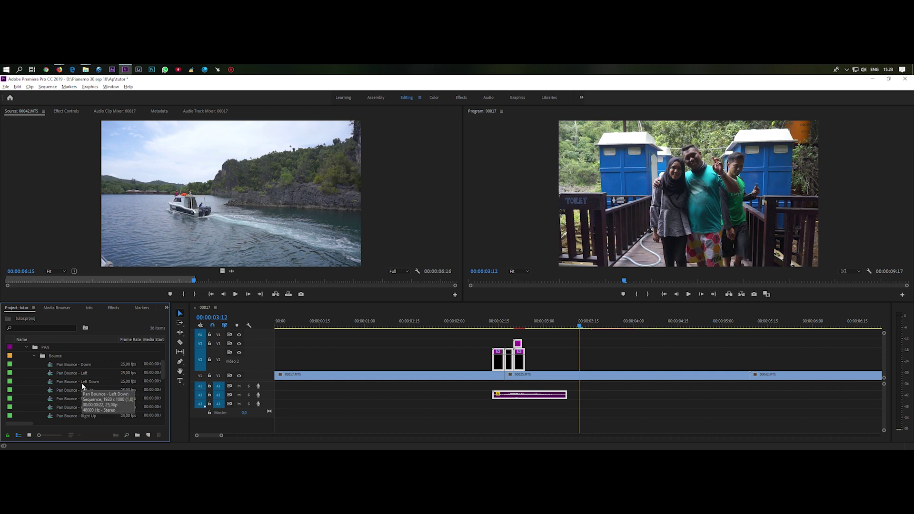
left_click(67, 382)
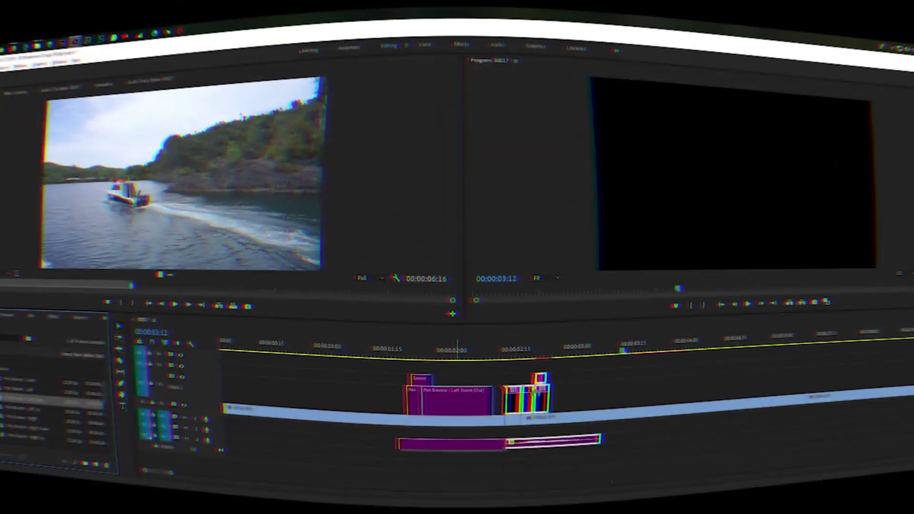
Place Pan Bounce - Left Down over the 00025–00042 cut and play it.
left_click_drag(67, 385, 736, 351)
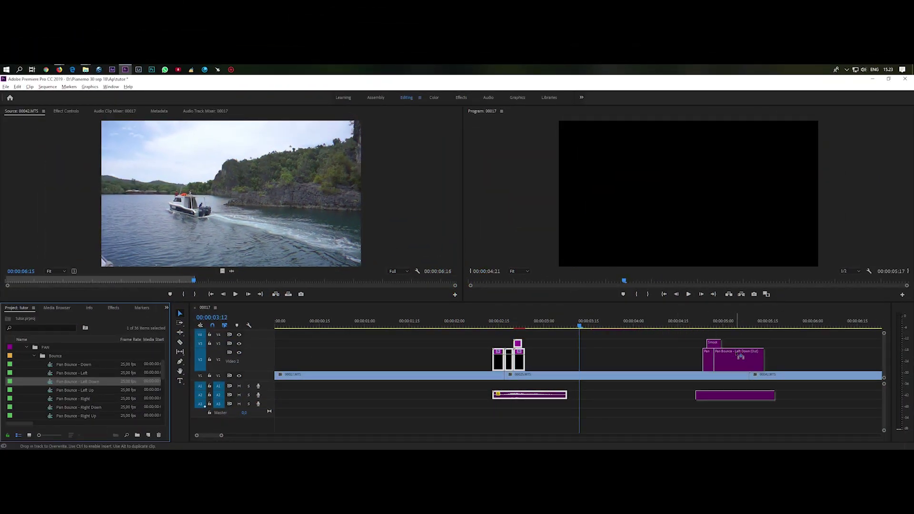
left_click_drag(740, 356, 774, 354)
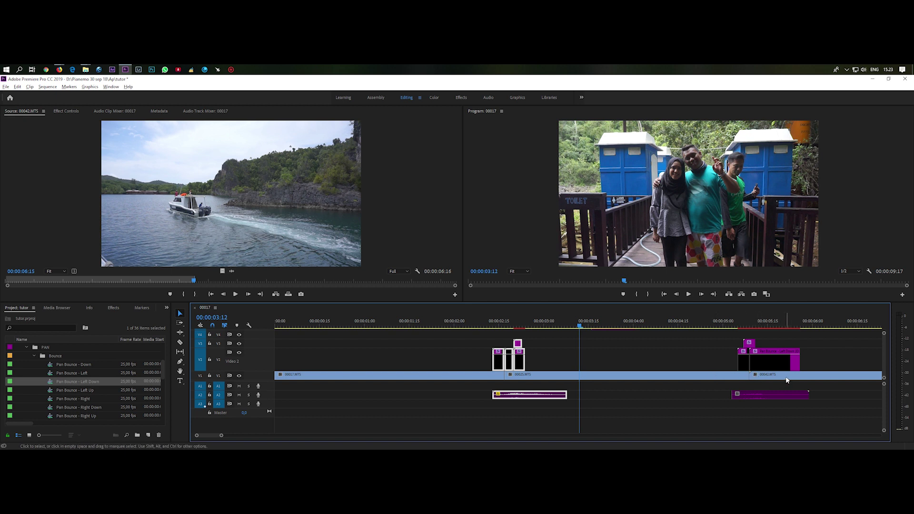
left_click_drag(737, 325, 728, 325)
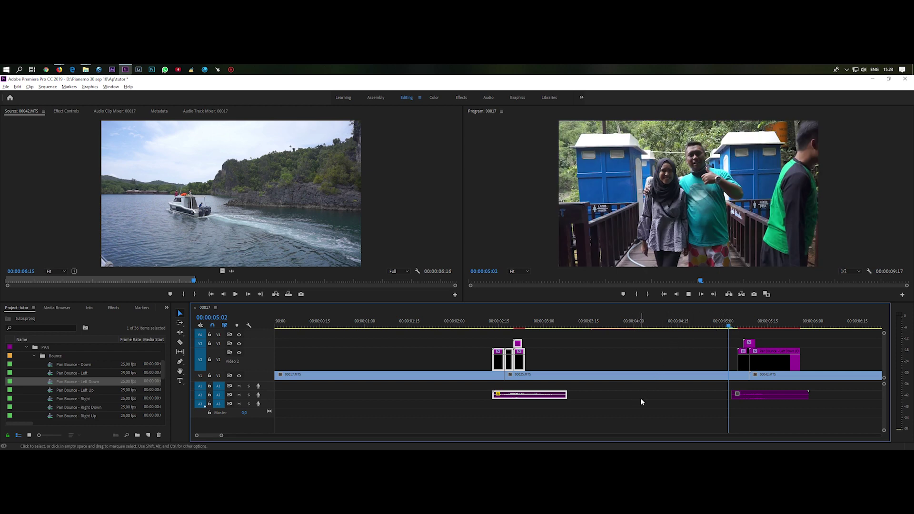
key("space")
key("space")
Replay the Pan Bounce transition several times, ending on the boat shot.
scroll(208, 434, "up", 5)
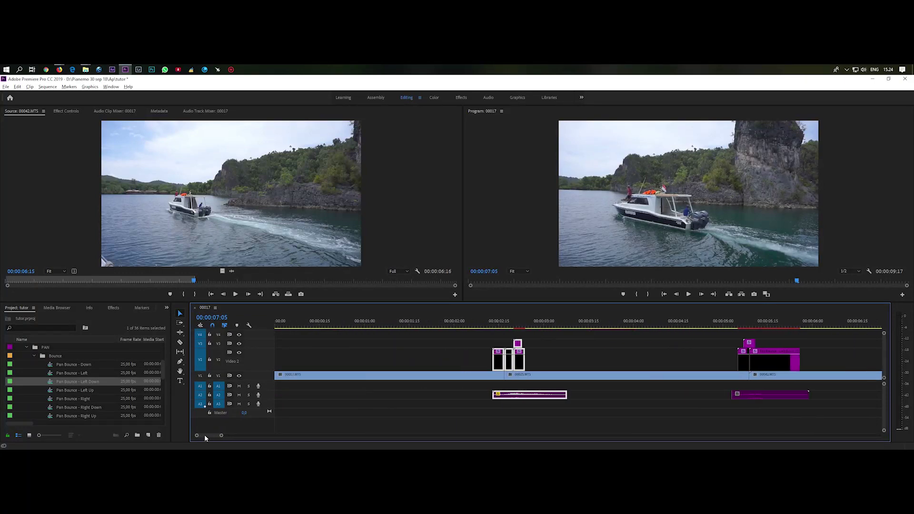
left_click(481, 325)
key("space")
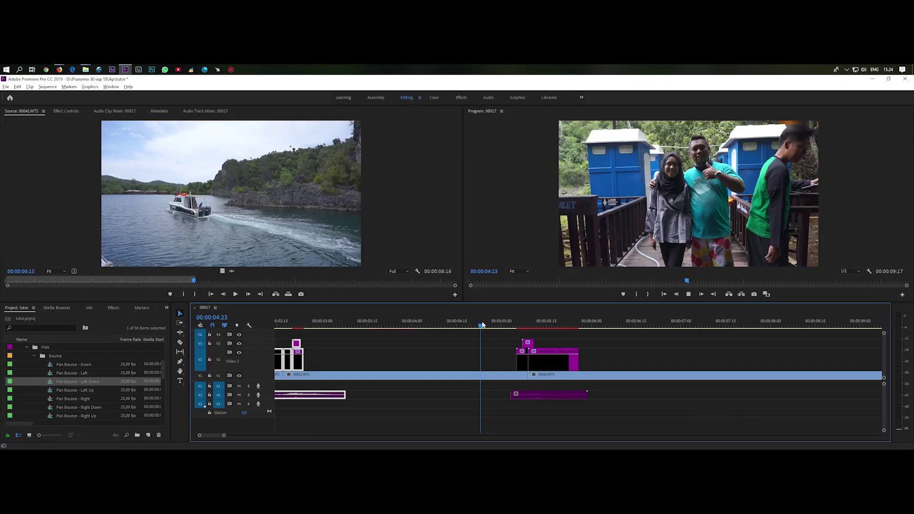
left_click(482, 326)
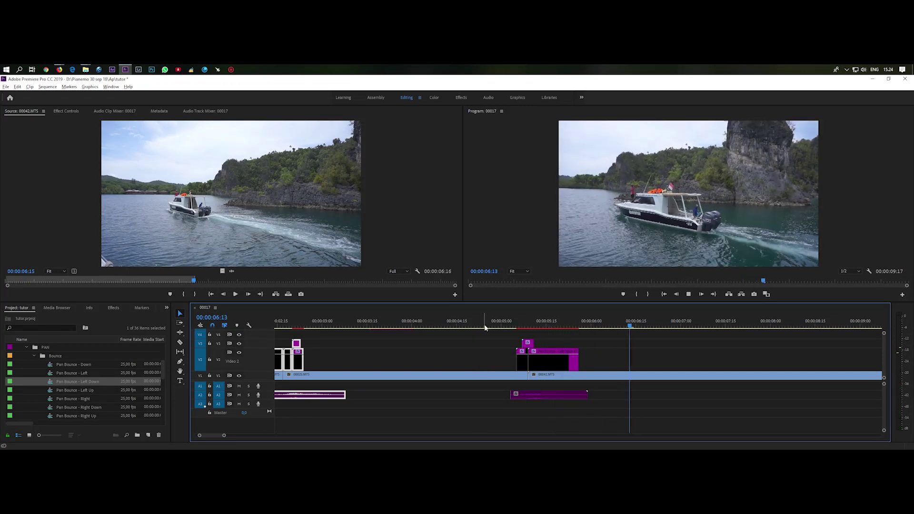
left_click(498, 326)
left_click(498, 325)
key("space")
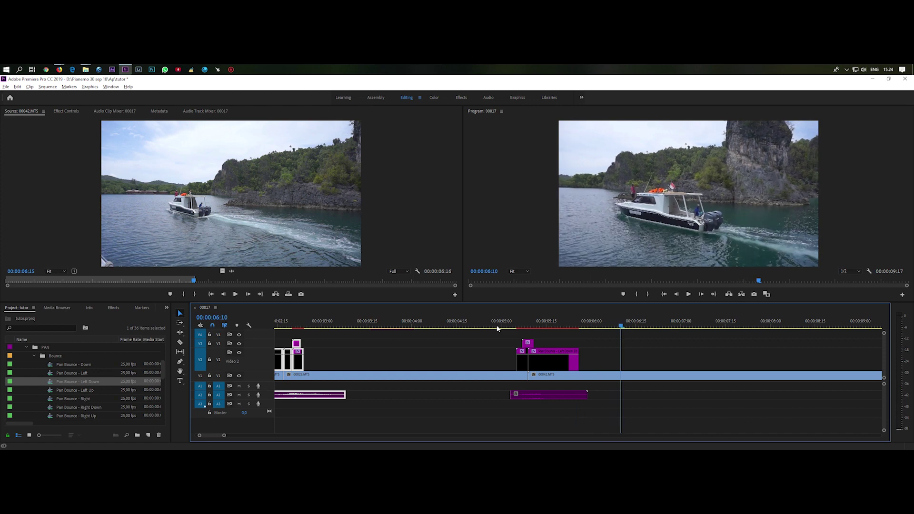
left_click(498, 325)
key("space")
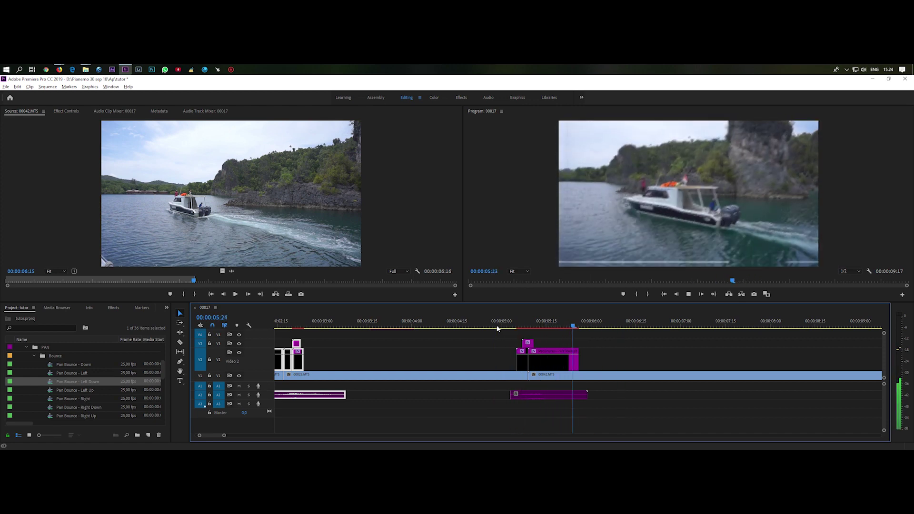
left_click(497, 327)
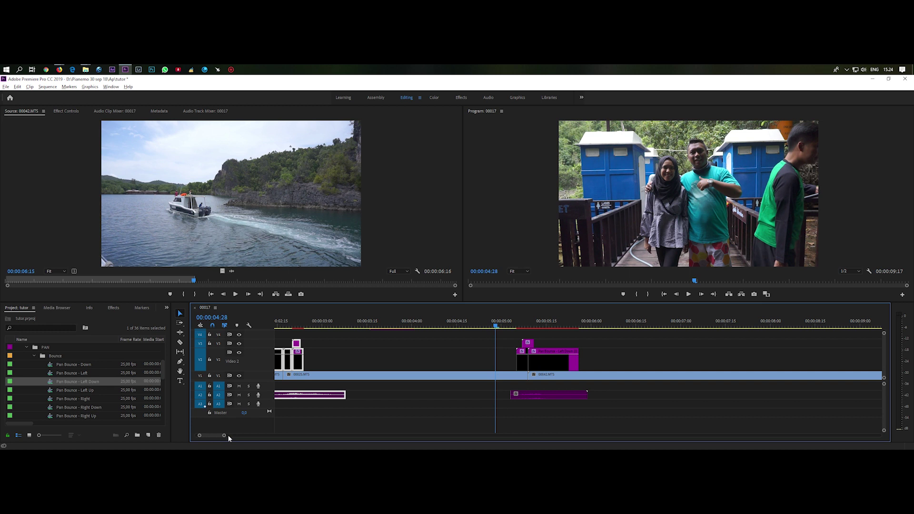
left_click(633, 325)
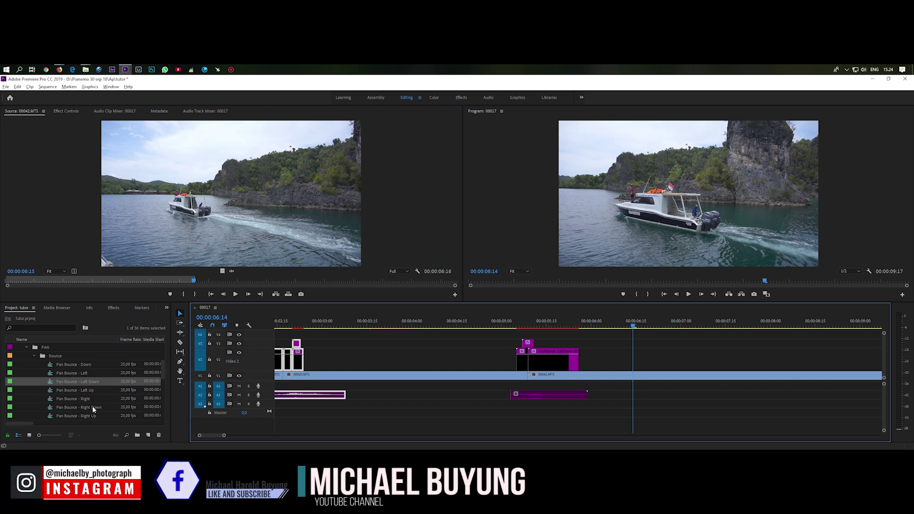
Load 00025.MTS in the Source monitor, set its In point, and append the 3:22 clip after the boat clip.
left_click(25, 348)
left_click(49, 407)
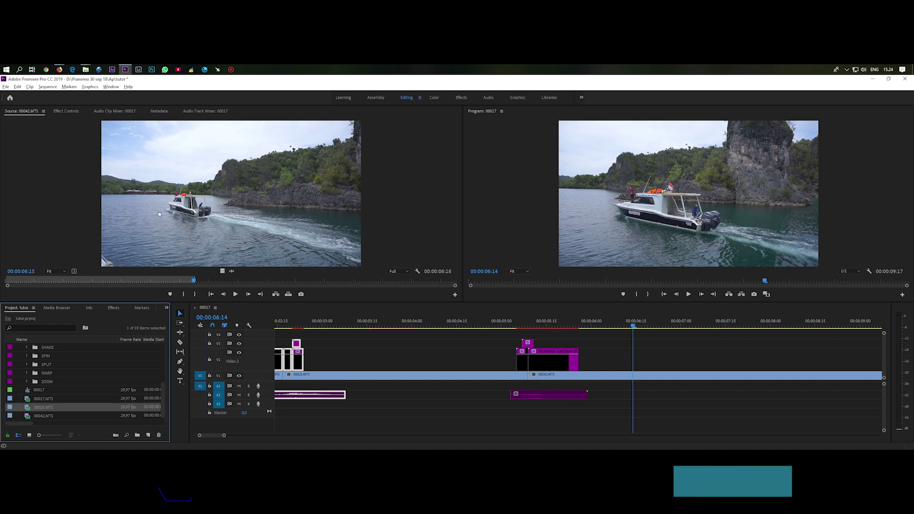
double_click(43, 399)
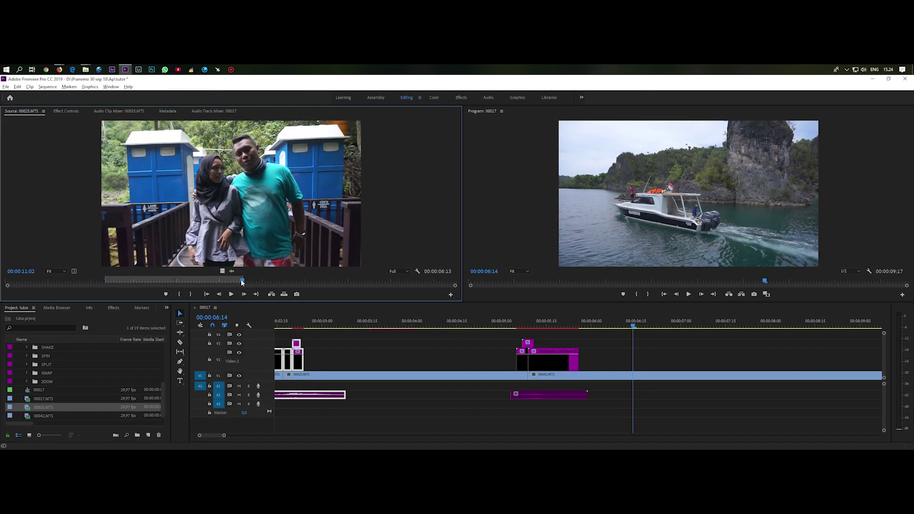
mouse_move(243, 283)
left_mouse_down()
mouse_move(389, 286)
mouse_move(376, 282)
left_mouse_up()
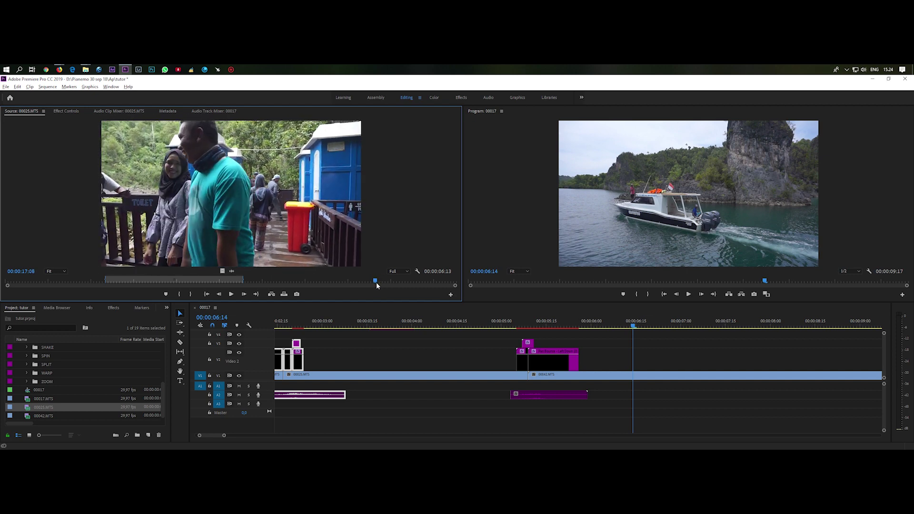
left_click(180, 294)
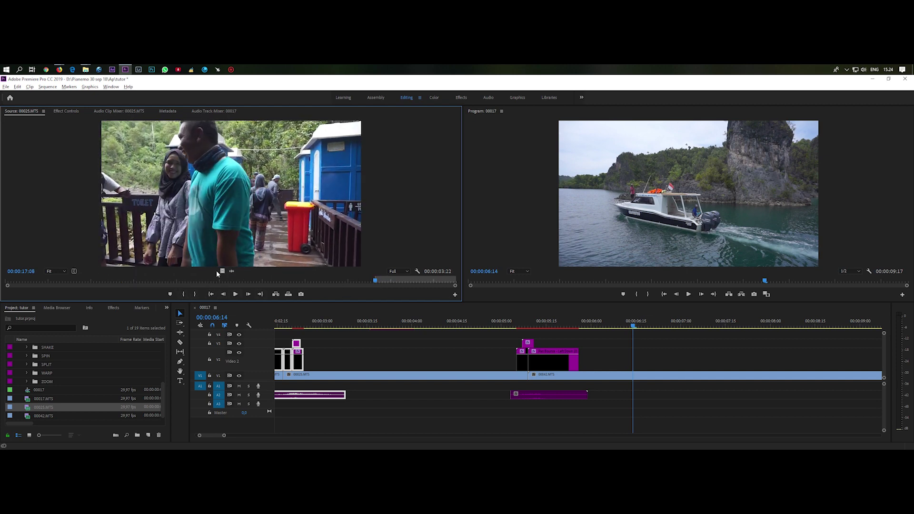
key("minus")
key("minus")
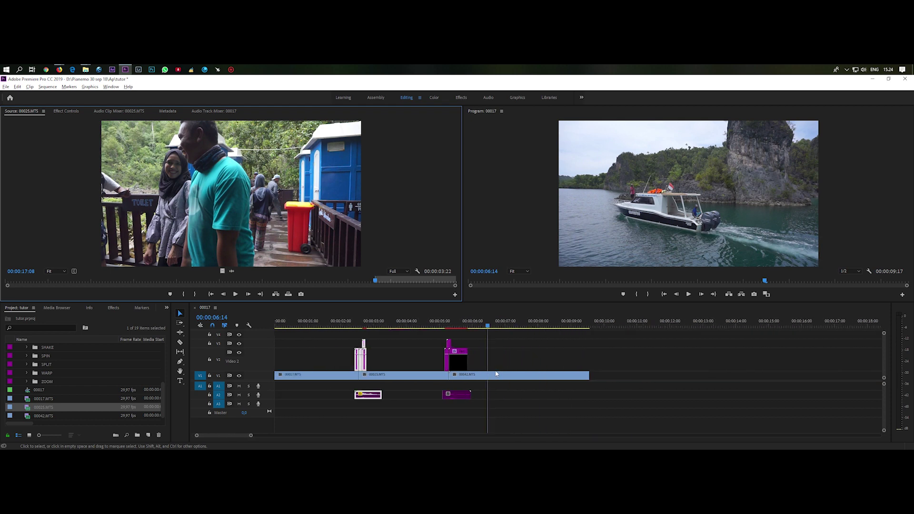
left_click_drag(222, 272, 594, 378)
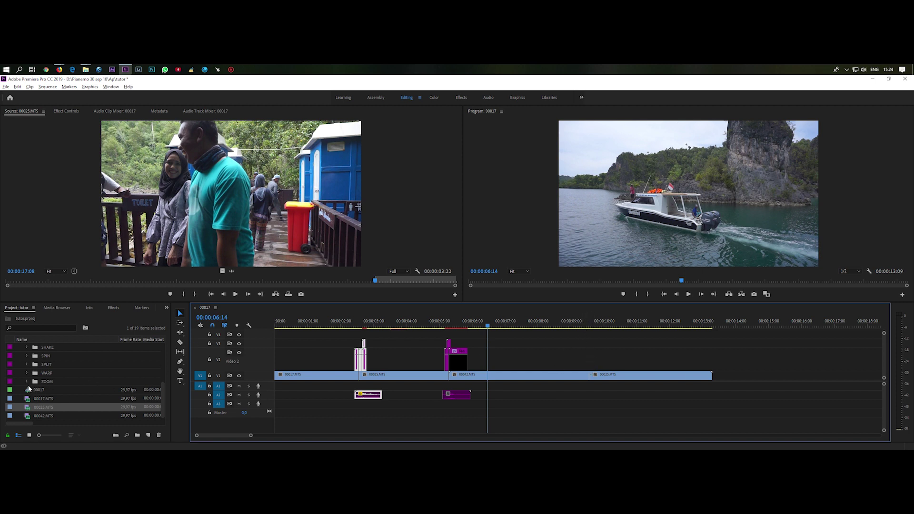
Expand the SHAKE preset bin and its Horizontal subfolder.
scroll(41, 378, "up", 2)
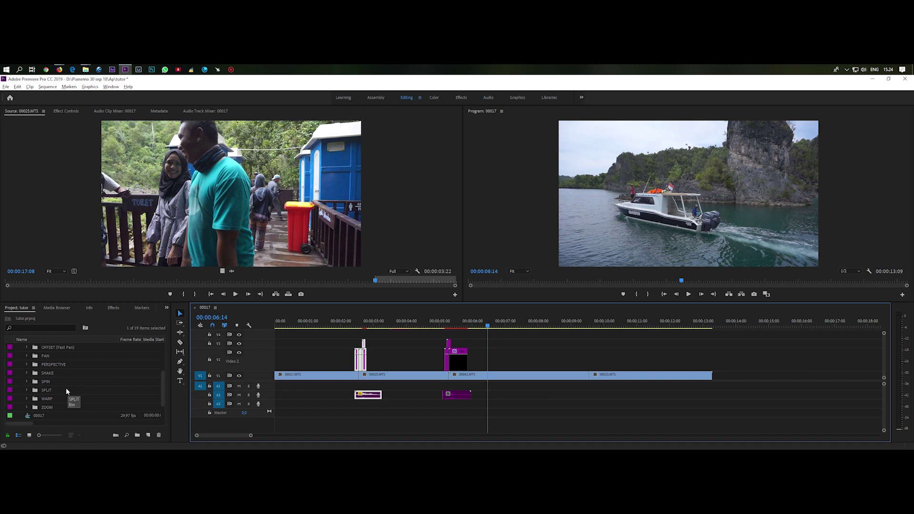
left_click(26, 372)
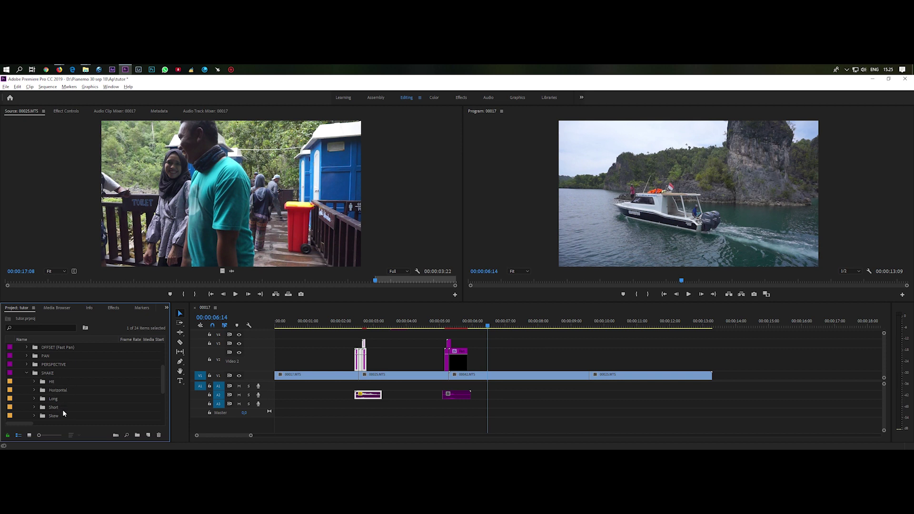
scroll(64, 419, "down", 1)
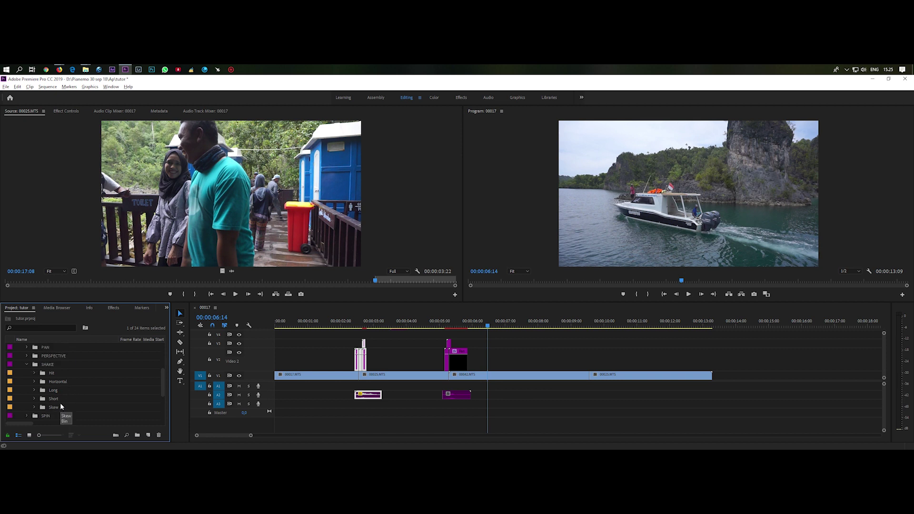
left_click(34, 382)
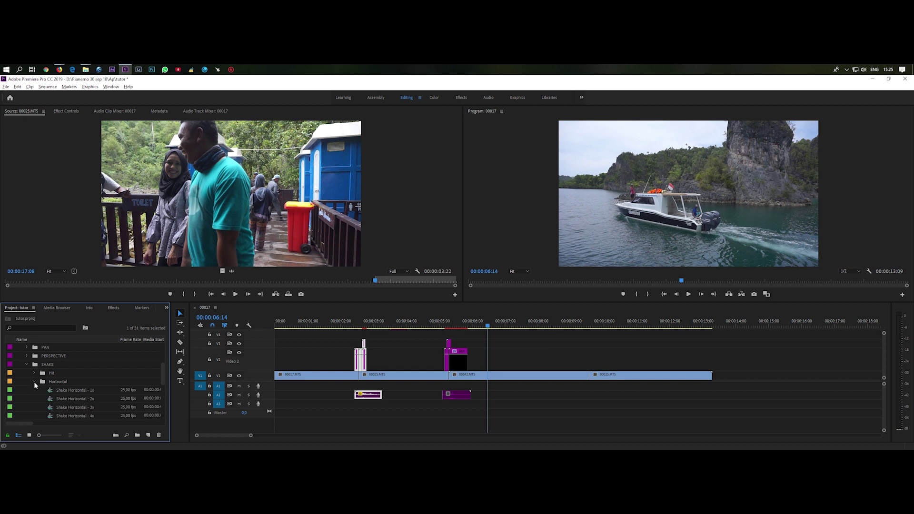
scroll(100, 400, "down", 1)
scroll(98, 406, "down", 2)
scroll(98, 407, "down", 1)
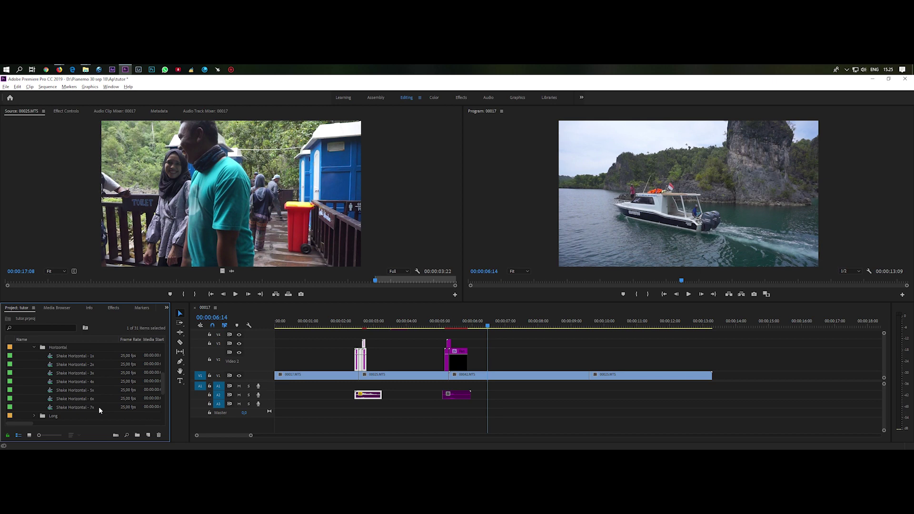
scroll(99, 406, "up", 1)
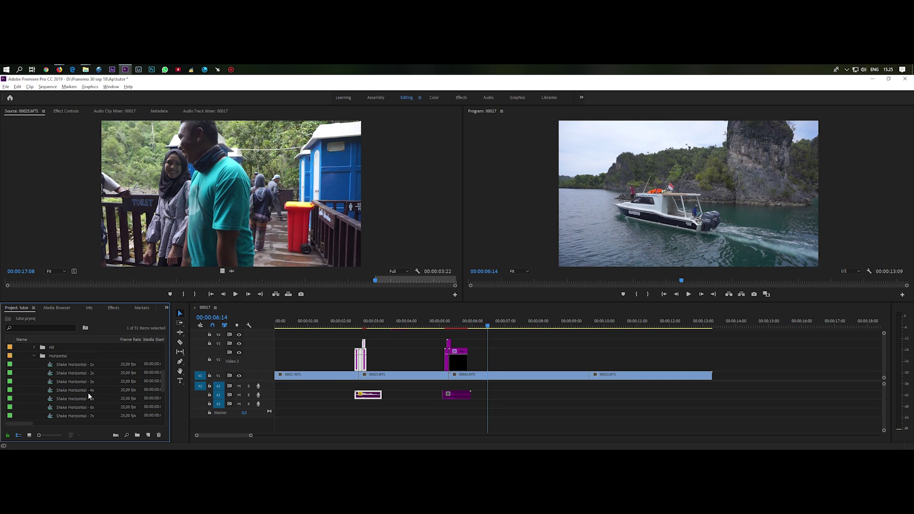
Try Shake Horizontal - 4x over the last cut, cancel it, and collapse Horizontal.
left_click(64, 390)
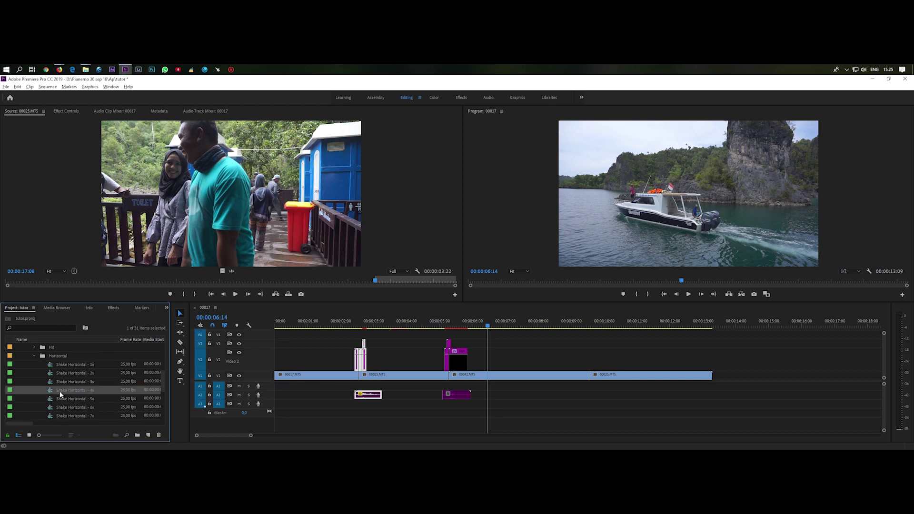
left_click_drag(58, 396, 598, 375)
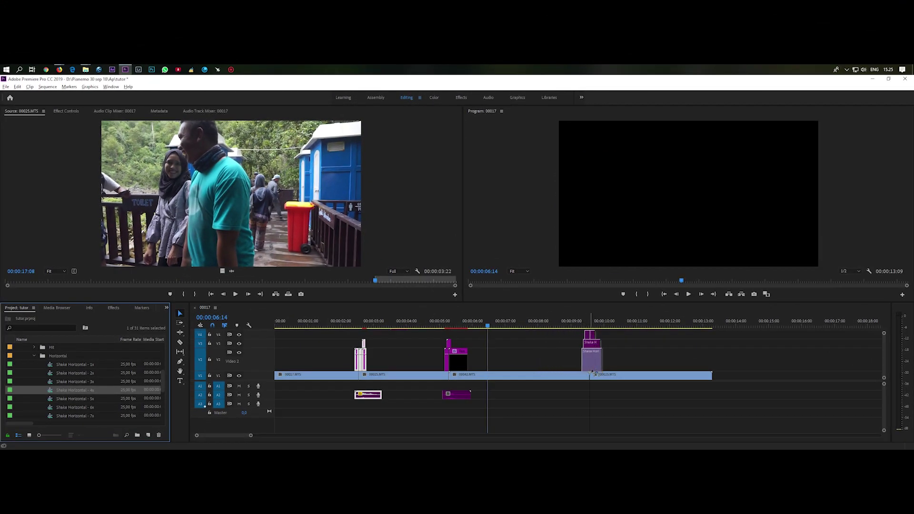
left_click_drag(597, 375, 86, 389)
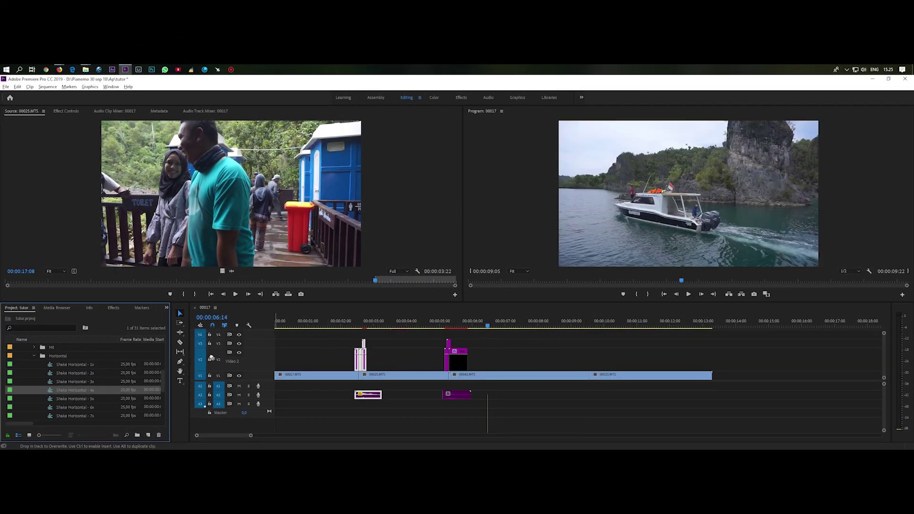
left_click(33, 356)
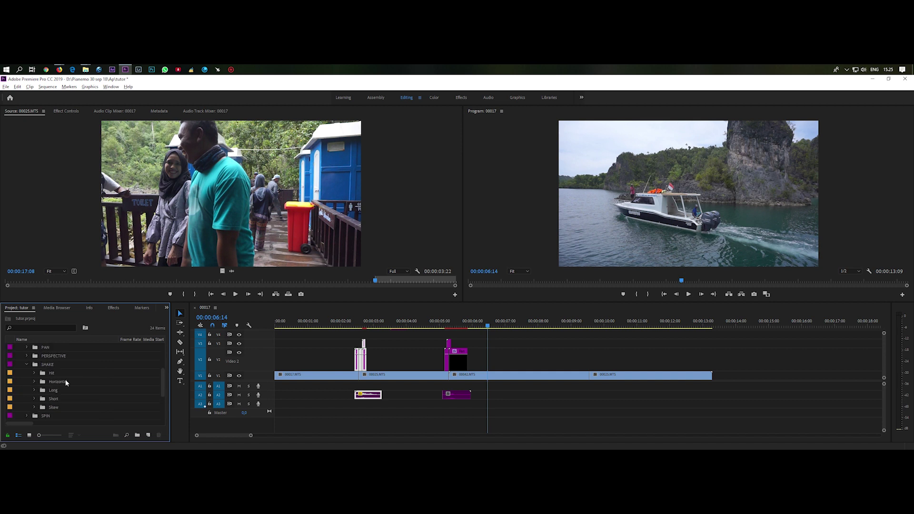
Collapse the SHAKE bin and expand the SPIN preset bin.
left_click(26, 365)
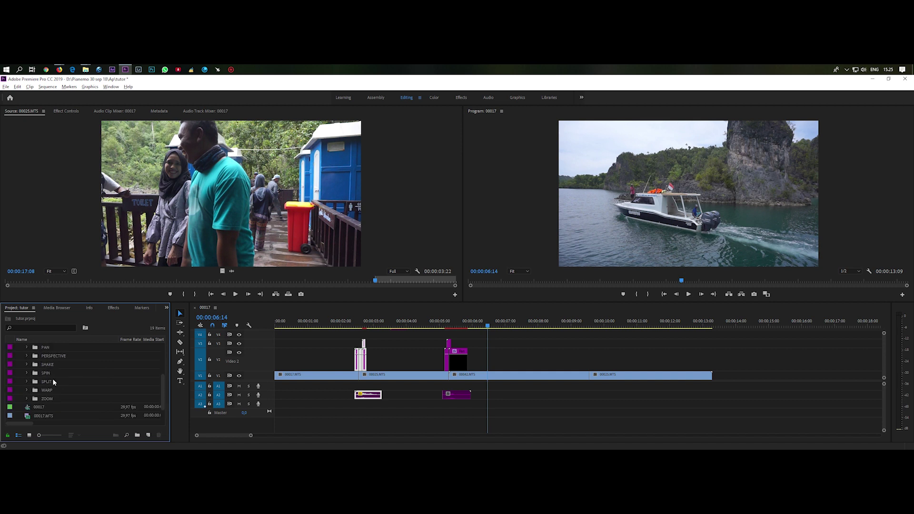
left_click(26, 373)
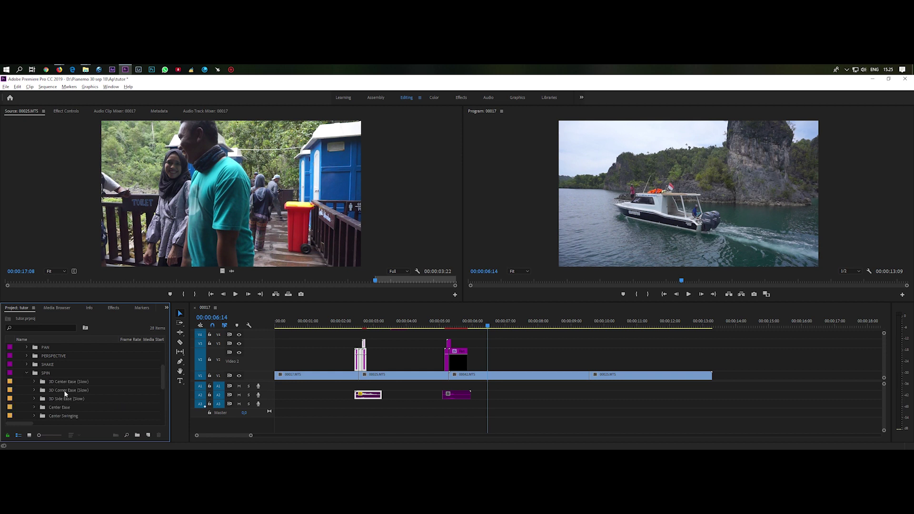
scroll(95, 405, "down", 1)
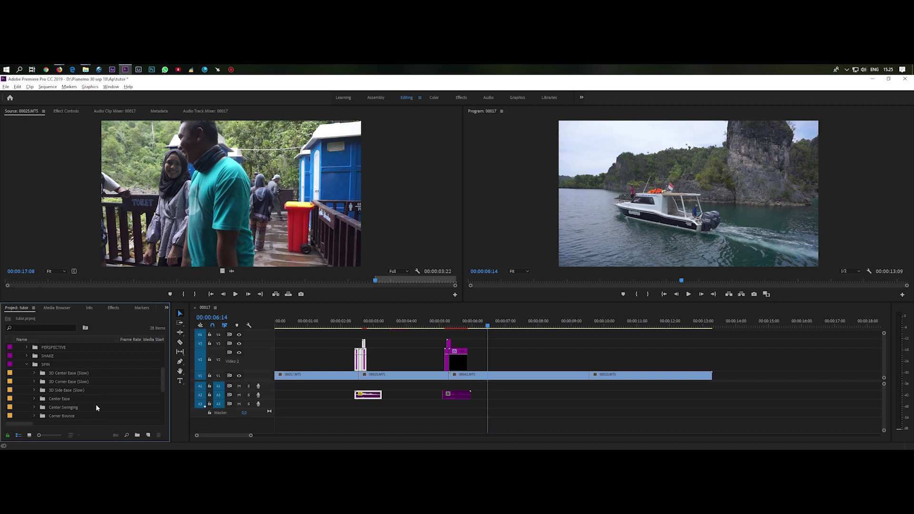
scroll(95, 405, "down", 1)
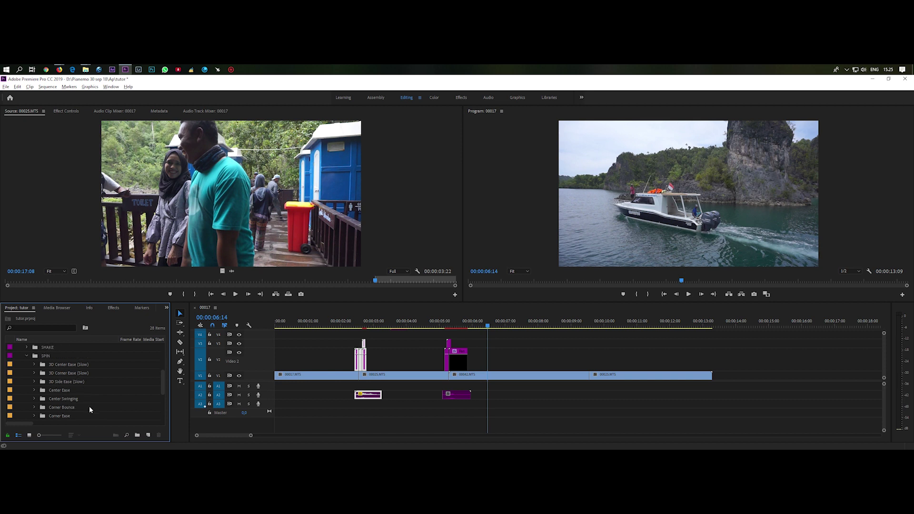
scroll(89, 412, "down", 1)
scroll(87, 417, "down", 1)
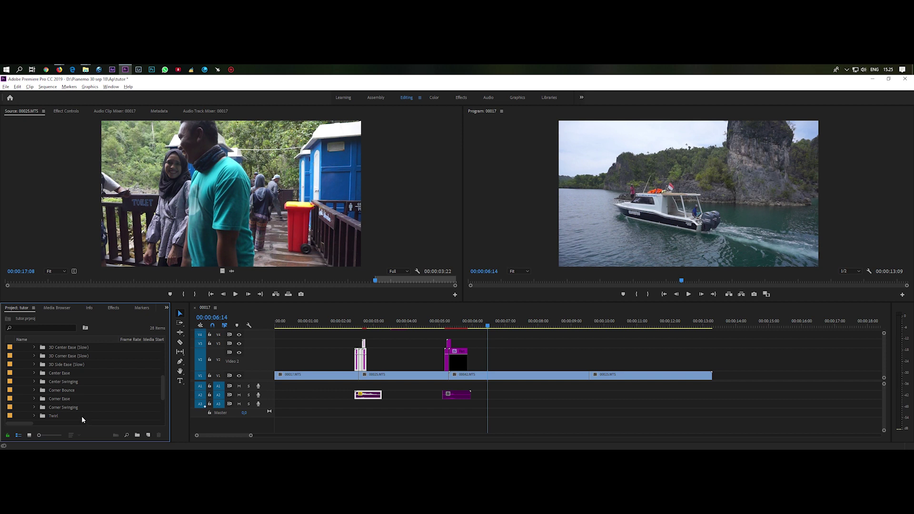
Drop Spin Corner Swinging - LB from Corner Swinging onto the boat-to-00025 cut.
left_click(33, 407)
scroll(73, 409, "down", 2)
scroll(74, 408, "down", 2)
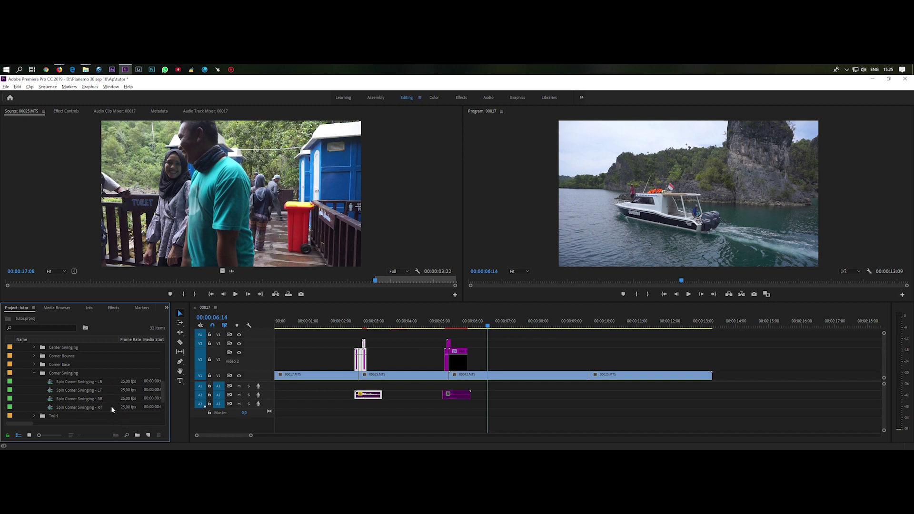
left_click(72, 383)
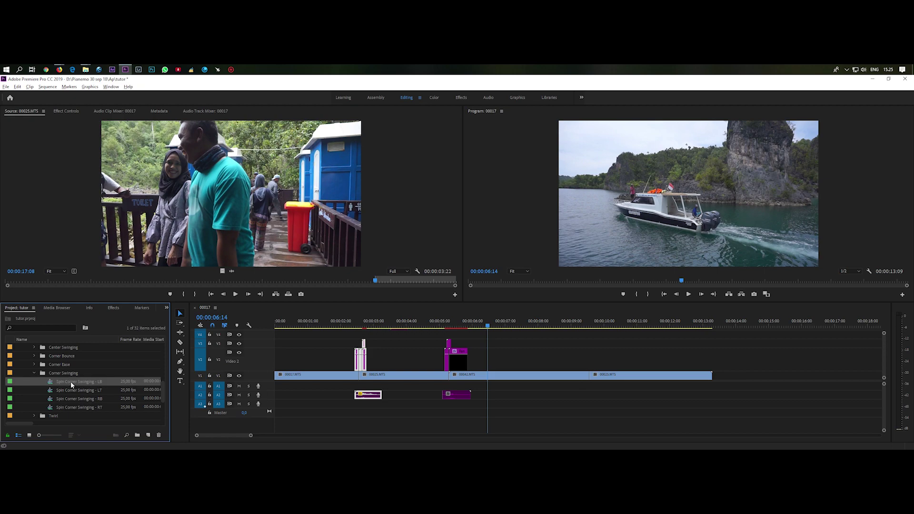
mouse_move(72, 381)
left_mouse_down()
mouse_move(614, 386)
mouse_move(595, 363)
left_mouse_up()
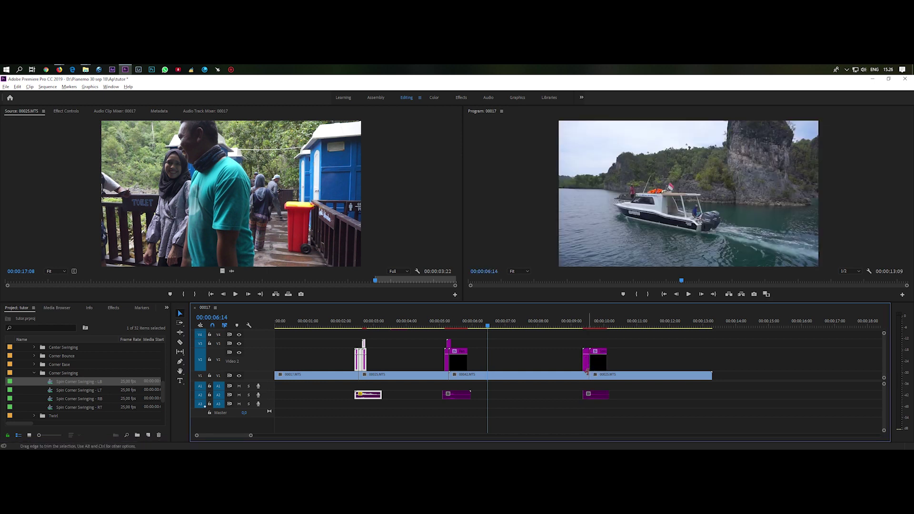
left_click(563, 325)
key("space")
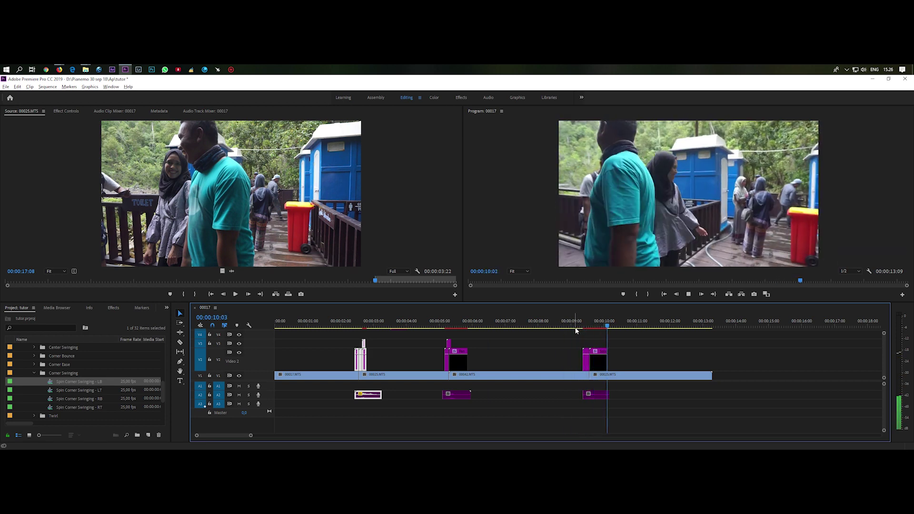
left_click(575, 325)
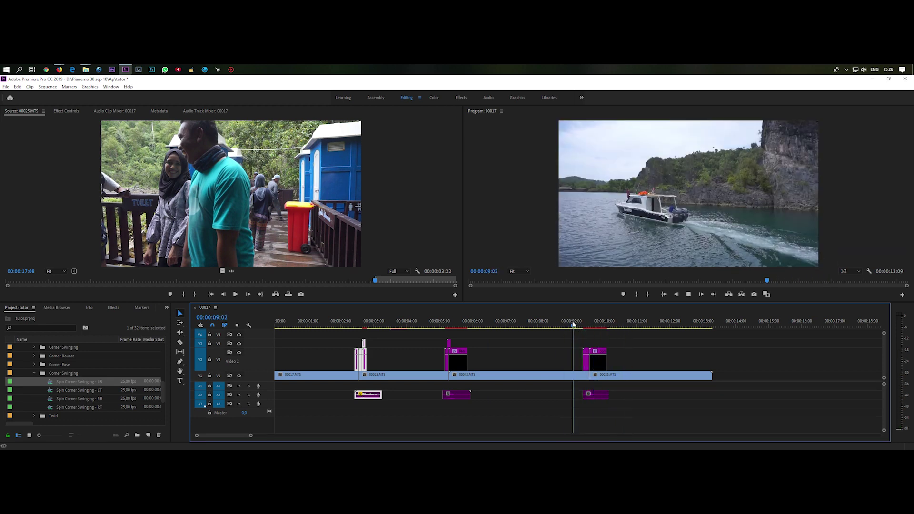
left_click(574, 324)
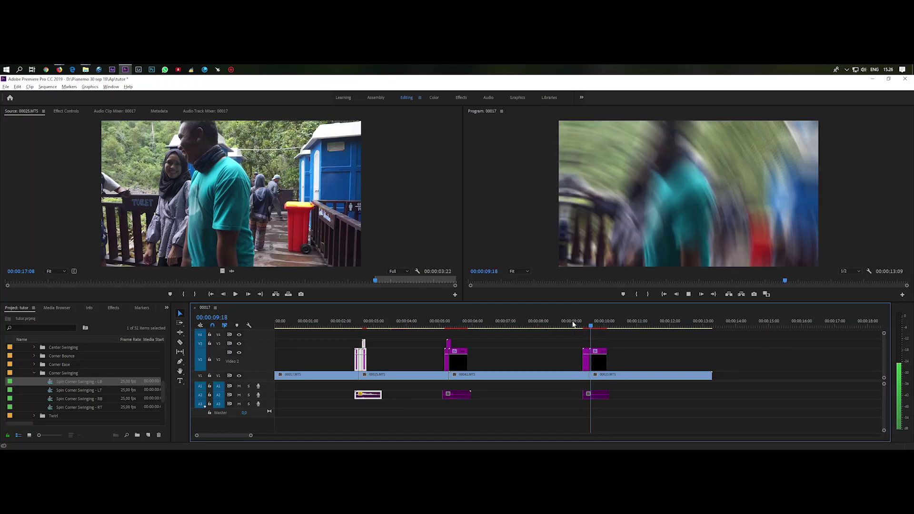
left_click(574, 324)
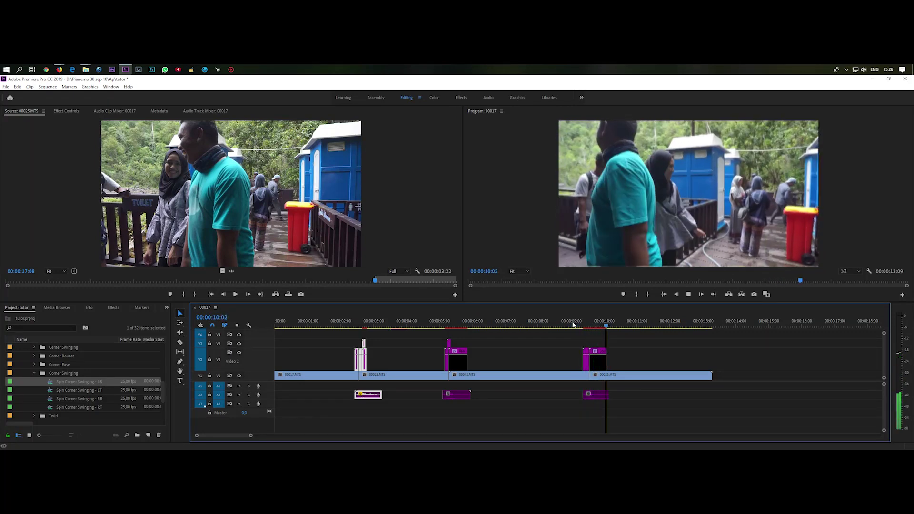
left_click(574, 324)
left_click(574, 324)
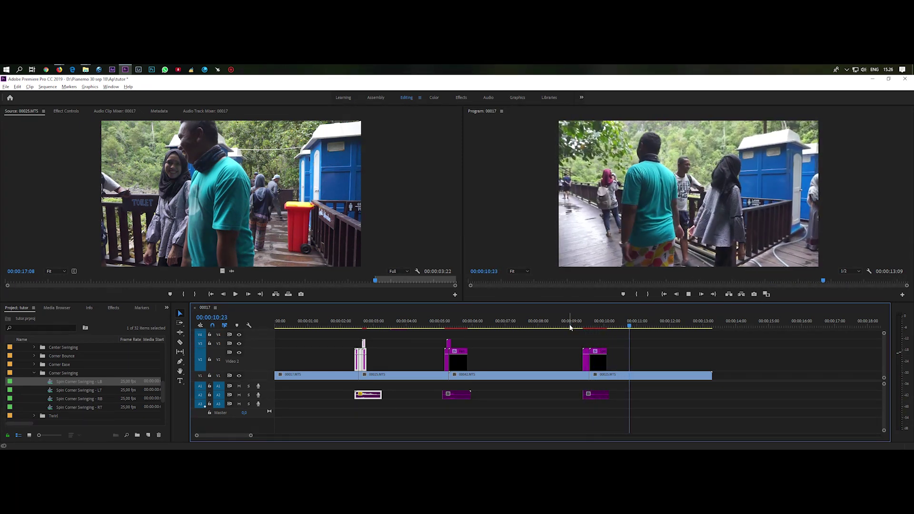
key("space")
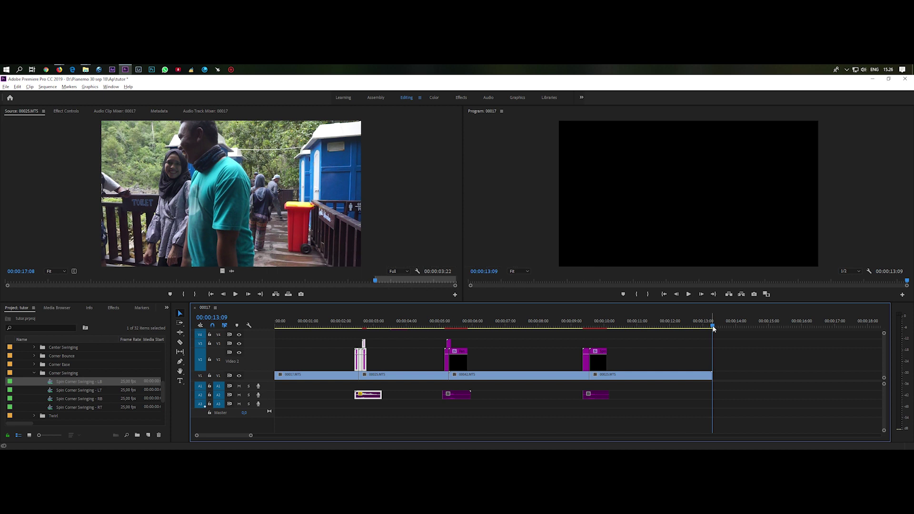
Save the tutor project with Ctrl+S.
key("ctrl+s")
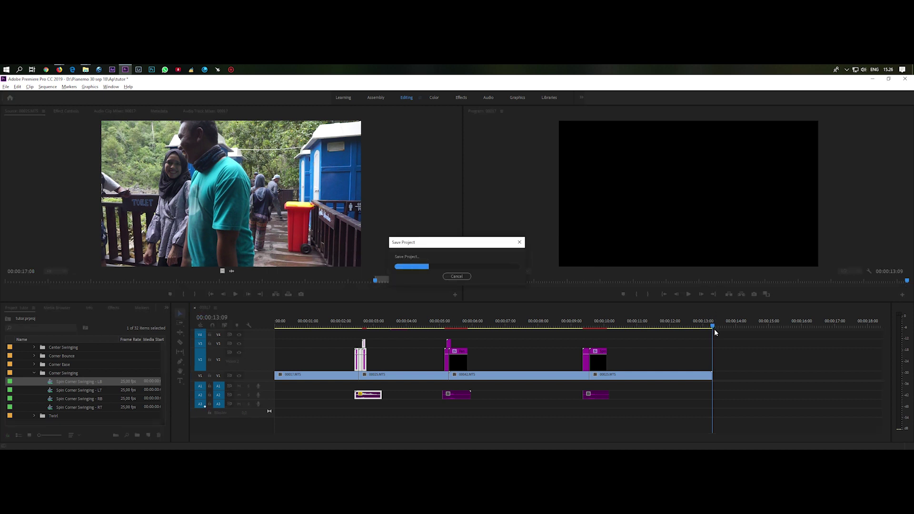